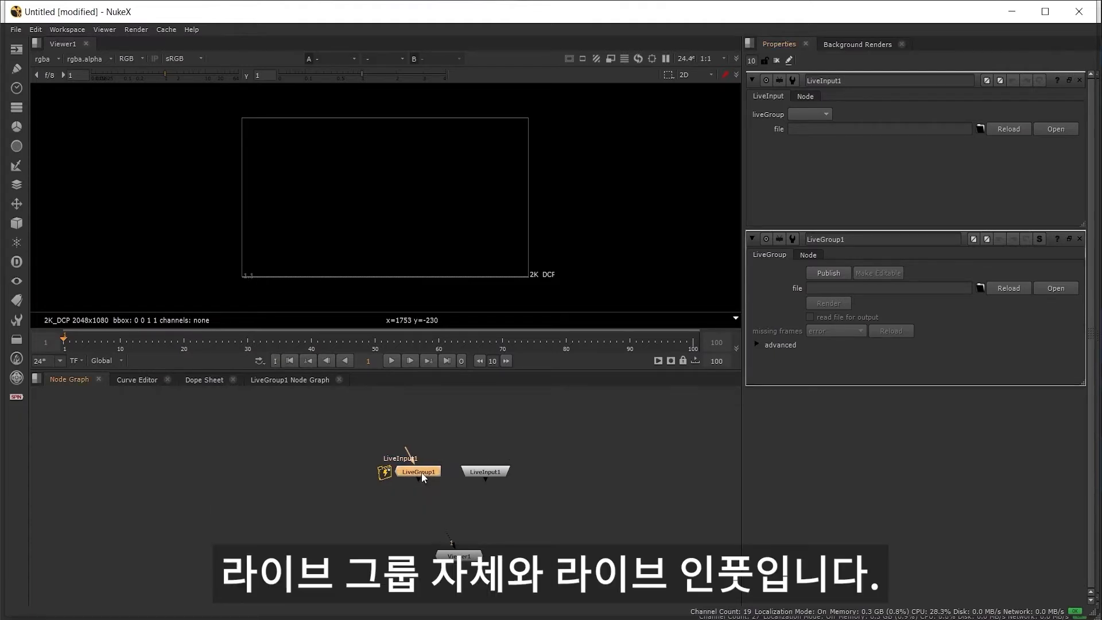
Switch to the browser and review the Foundry LiveGroup reference page and the Using the LiveGroup Node page
left_click(501, 471)
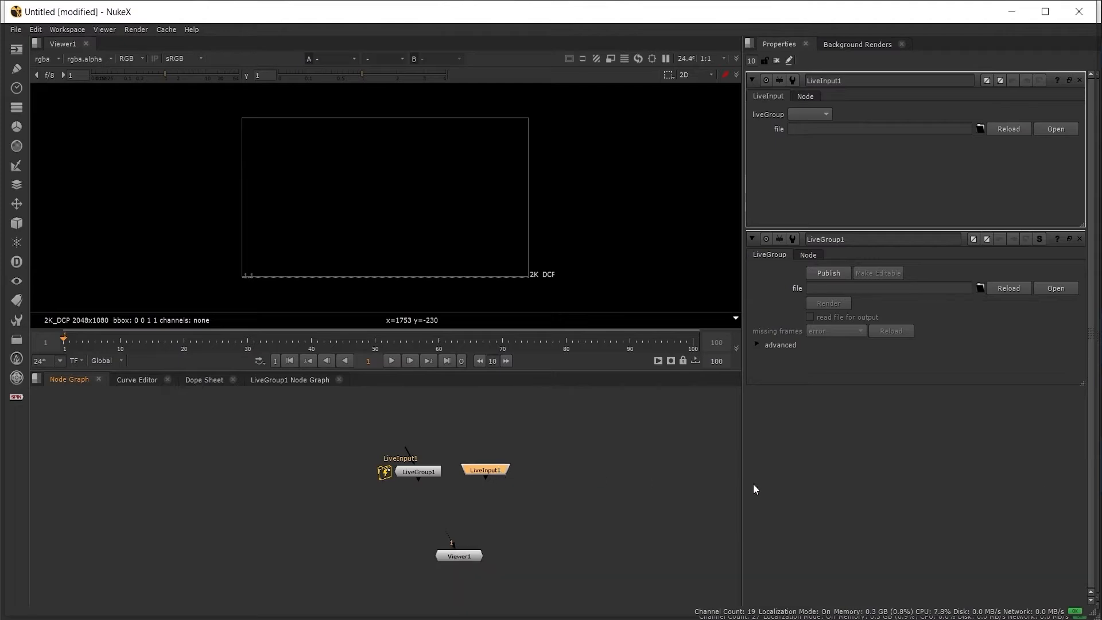
left_click_drag(1101, 63, 669, 2)
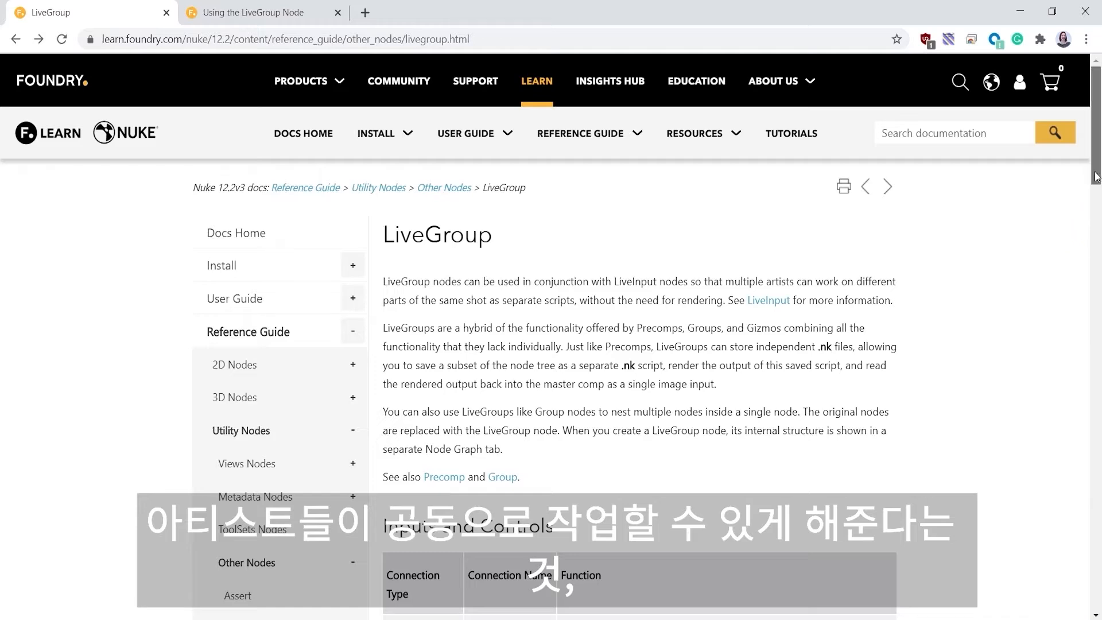
scroll(1097, 209, "down", 3)
scroll(1098, 211, "down", 3)
scroll(1097, 208, "up", 3)
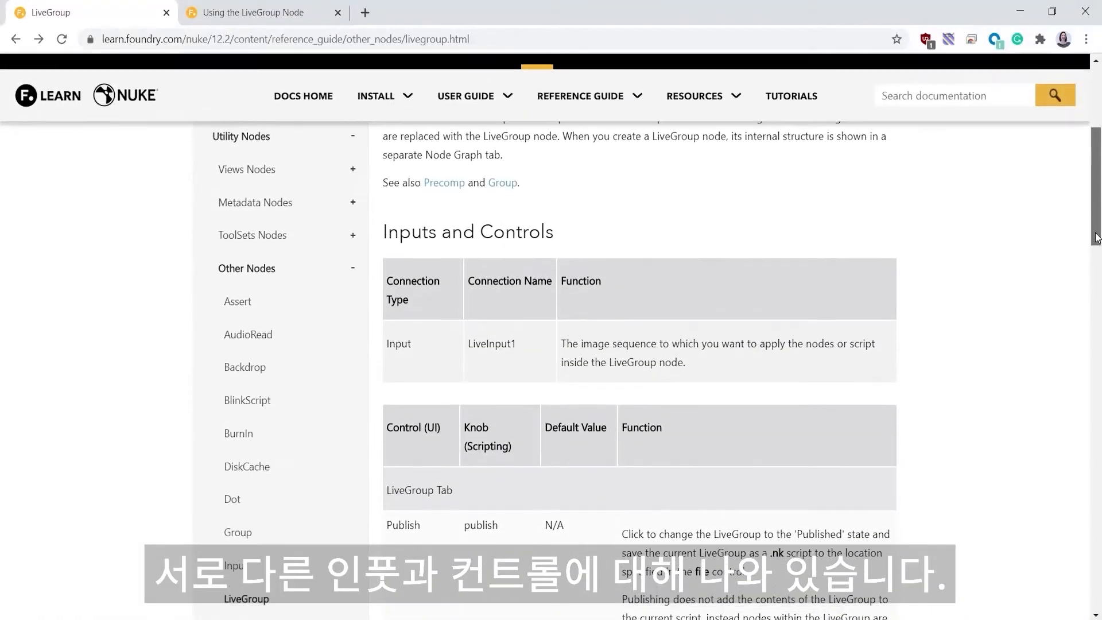
scroll(1096, 207, "up", 3)
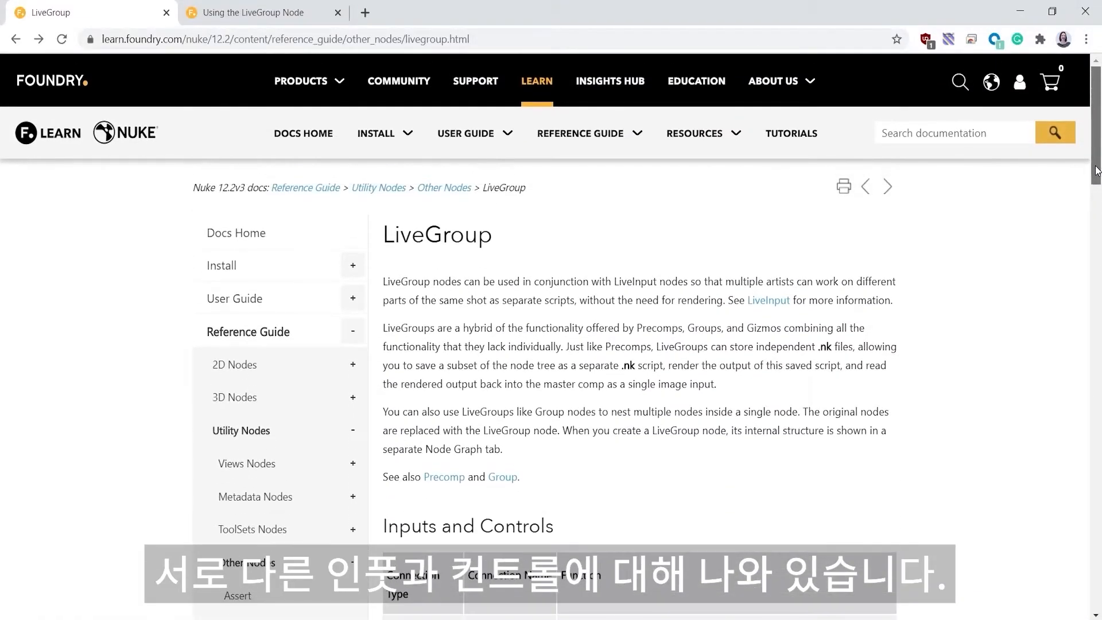
left_click(272, 14)
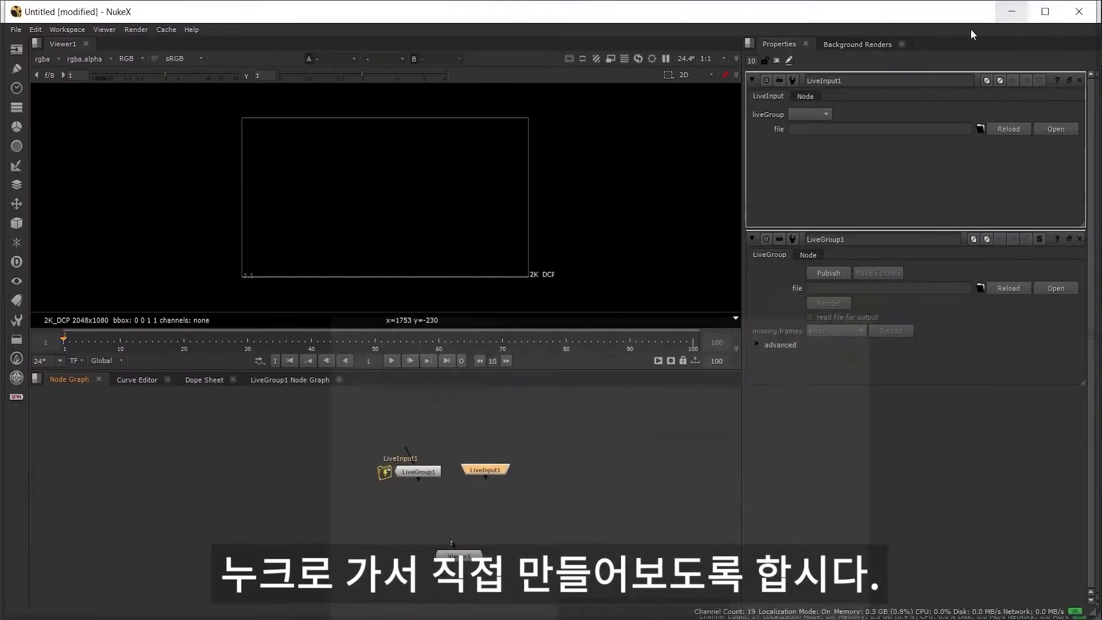
Return to NukeX and delete the LiveGroup1 and LiveInput1 nodes from the node graph
left_click(1021, 11)
left_click(619, 428)
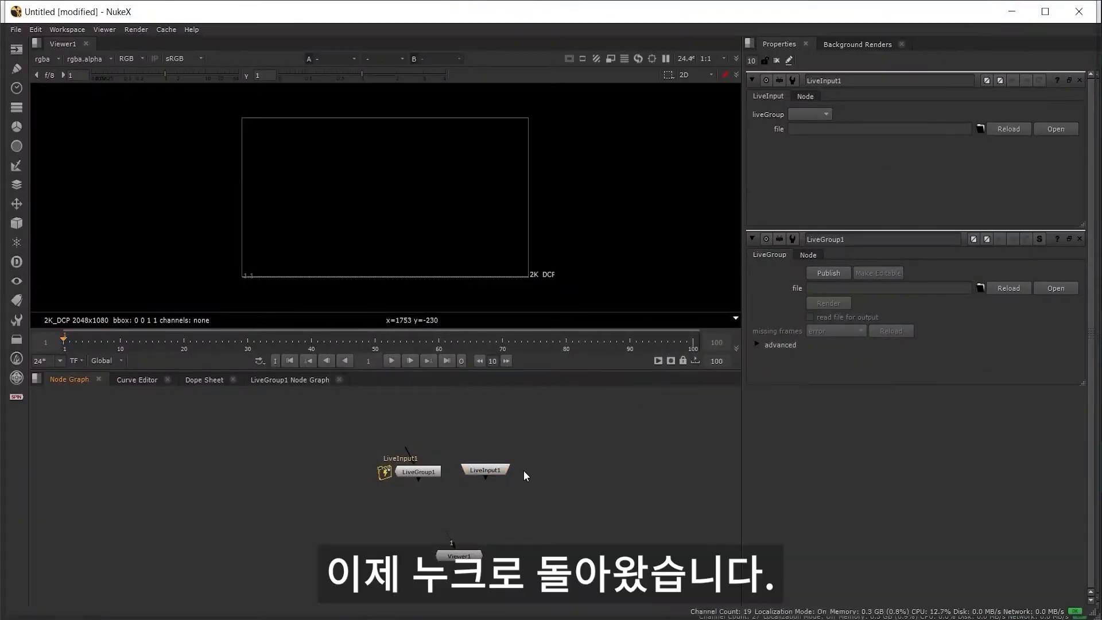
left_click_drag(558, 420, 453, 476)
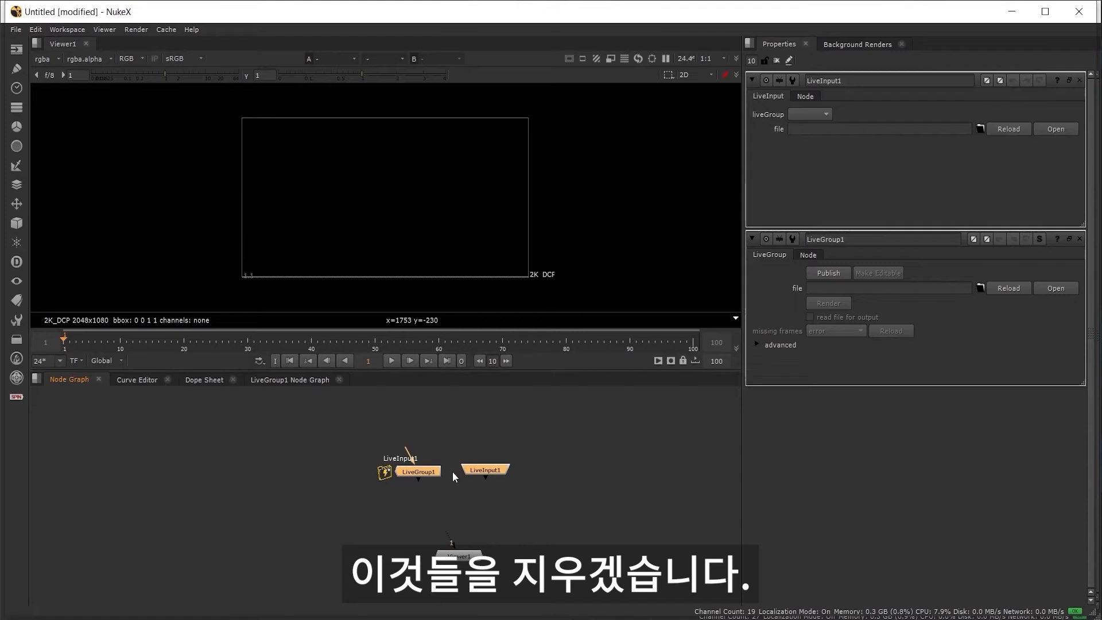
key("Delete")
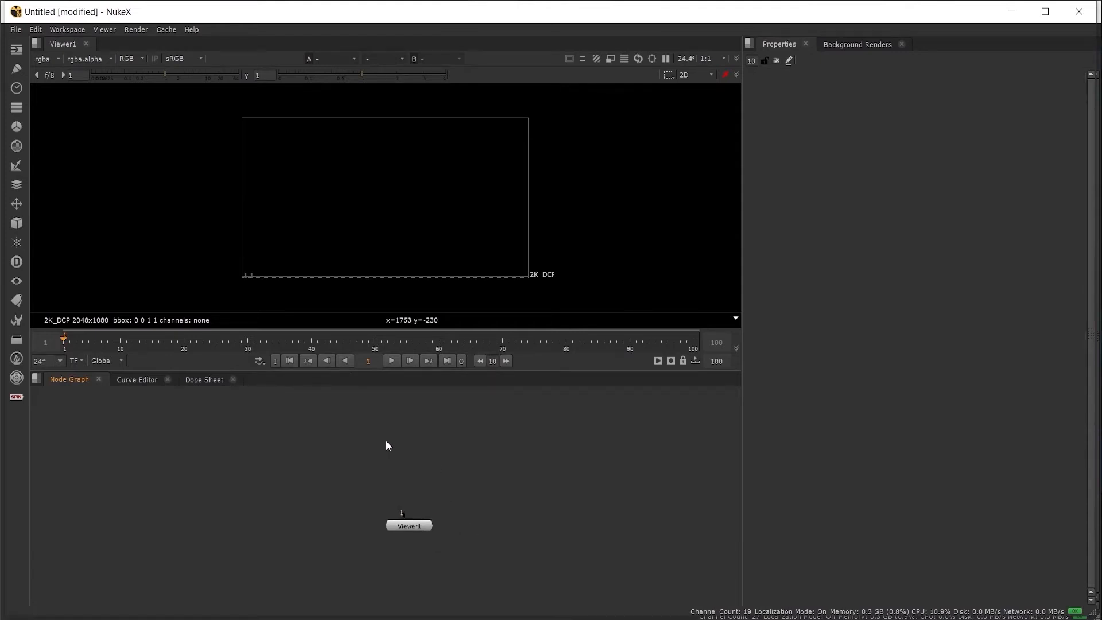
Add a HueShift node in the empty area above the Viewer node
middle_click_drag(386, 442, 406, 469)
scroll(433, 433, "down", 2)
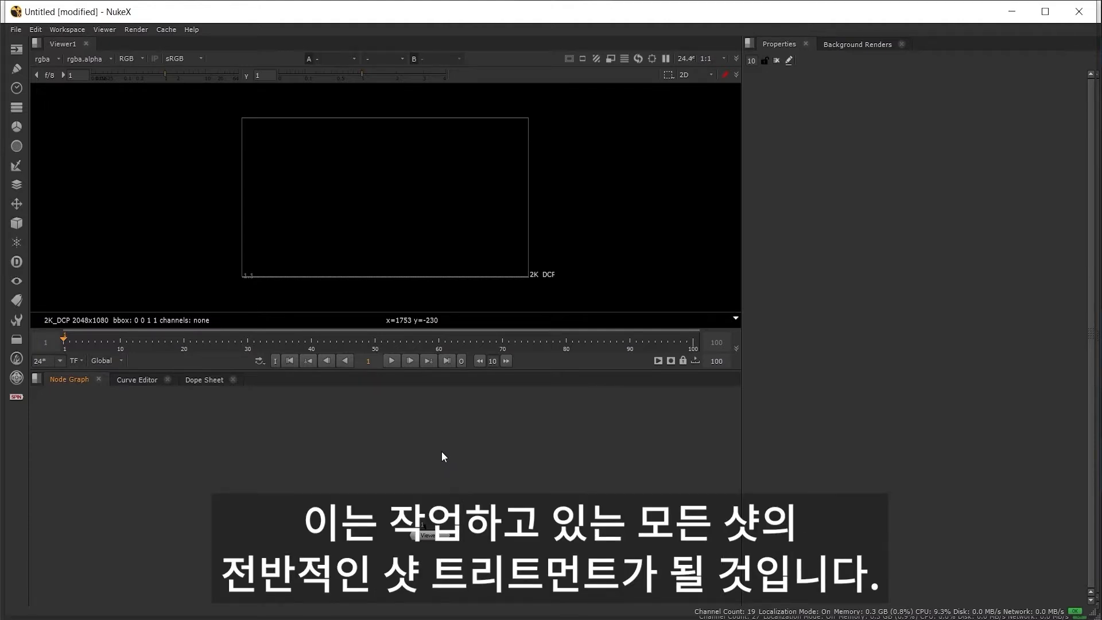
key("Tab")
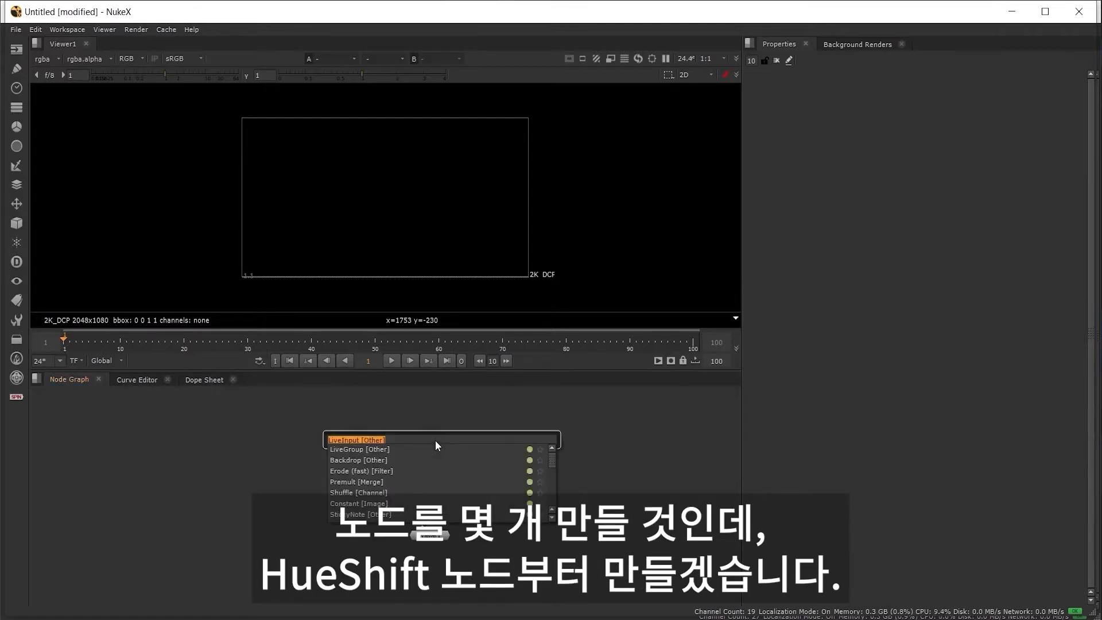
type("hue")
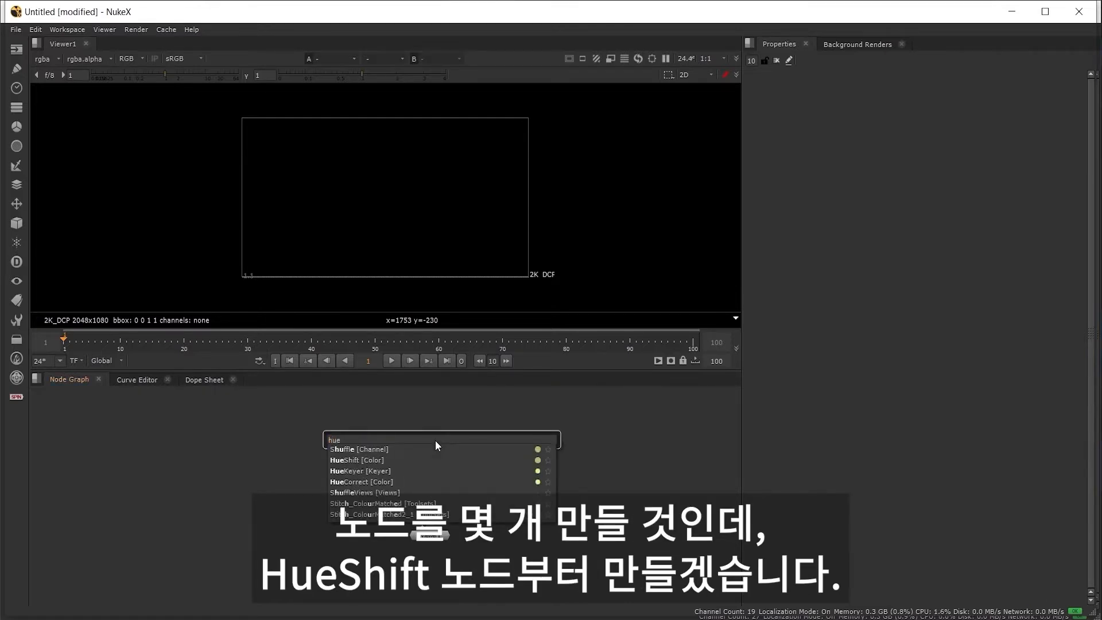
key("Down")
key("Return")
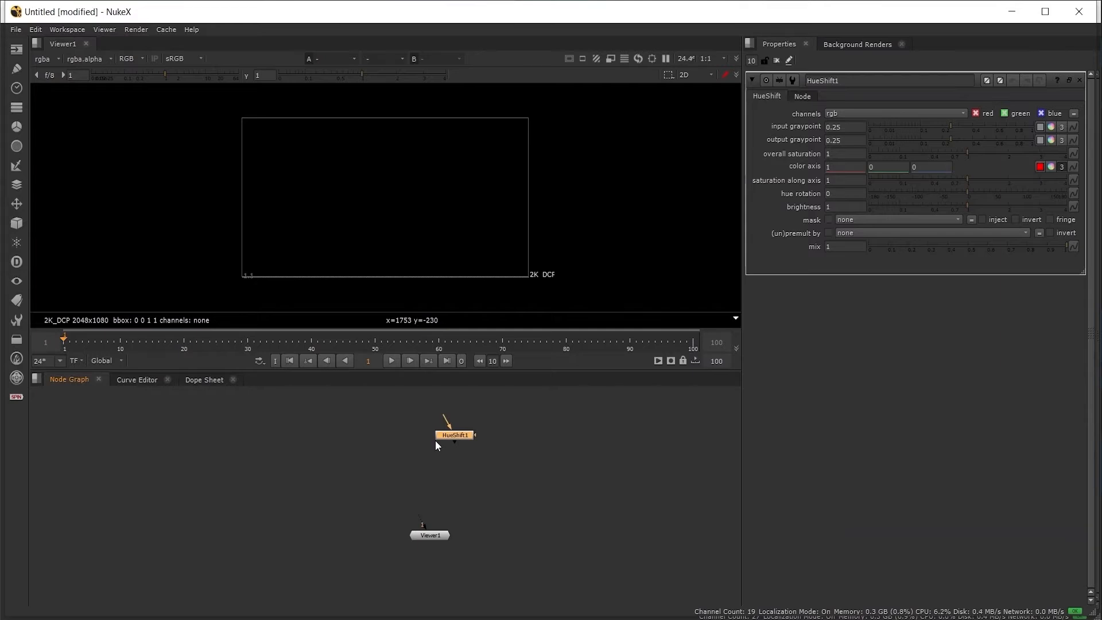
Add a Grade node and a Glow node chained below the HueShift node
key("Tab")
type("gra")
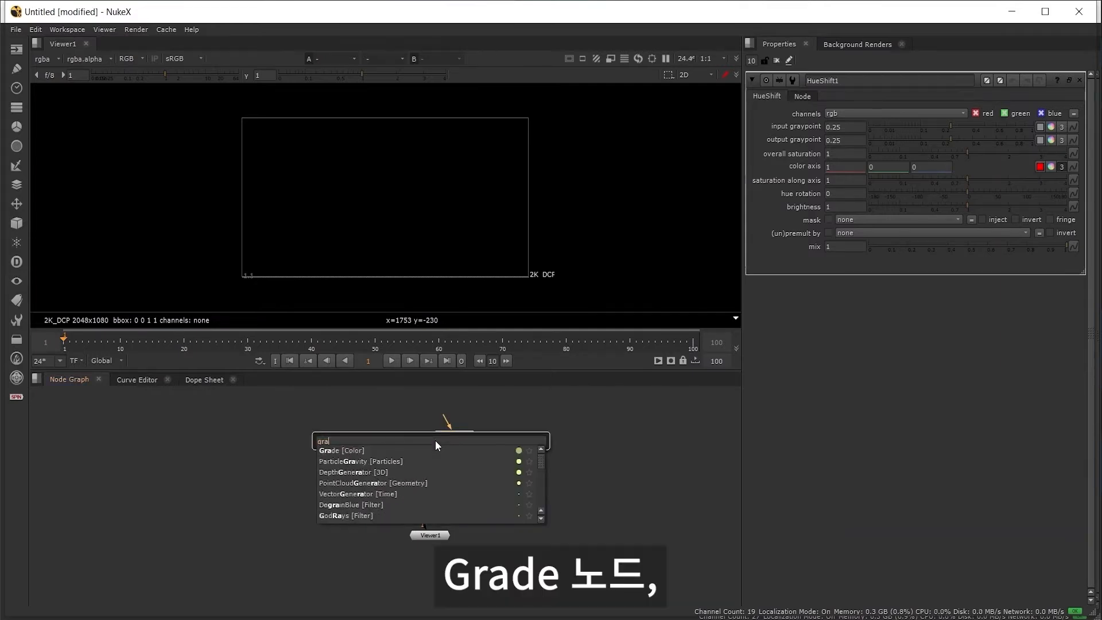
type("de [Color")
key("Return")
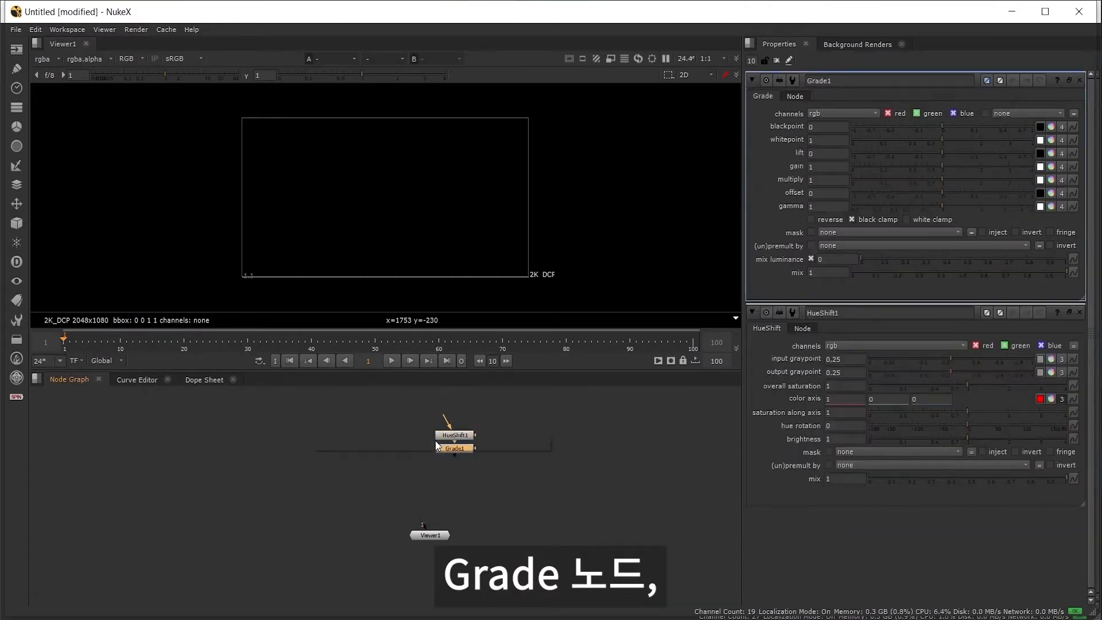
key("Tab")
type("glow")
key("Return")
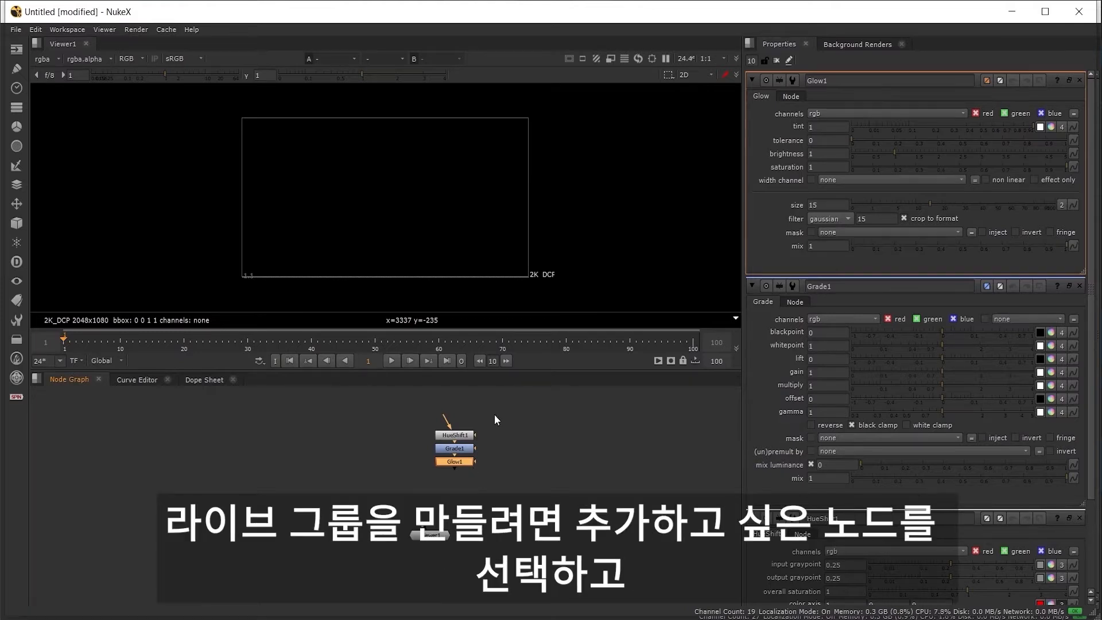
Group the HueShift, Grade and Glow nodes into a LiveGroup and place it above the Viewer node
left_click_drag(504, 408, 389, 492)
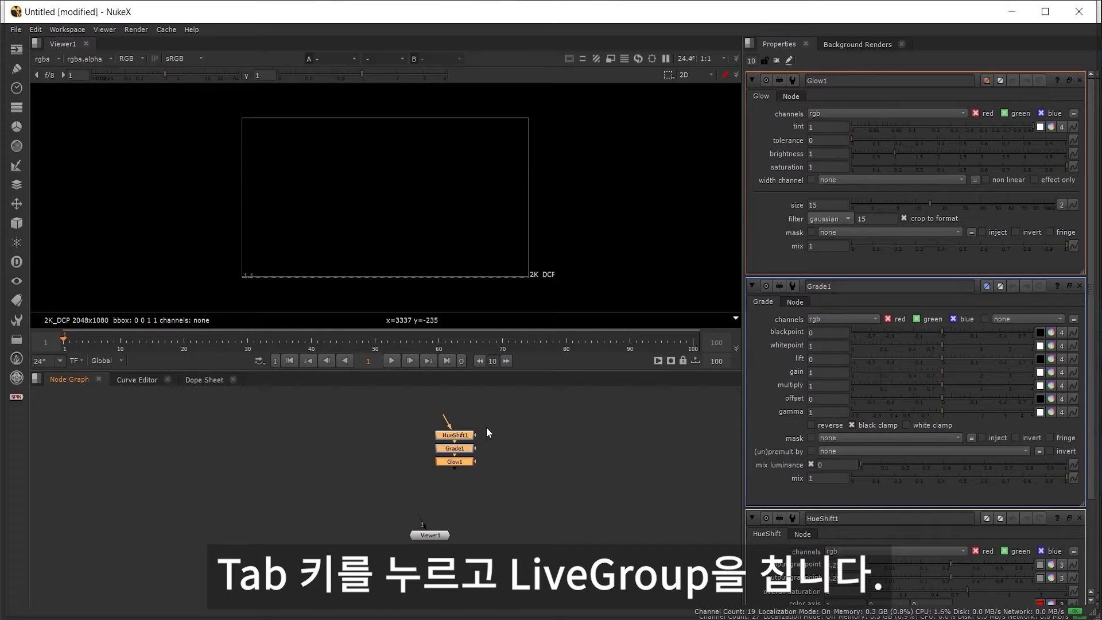
key("Tab")
type("live")
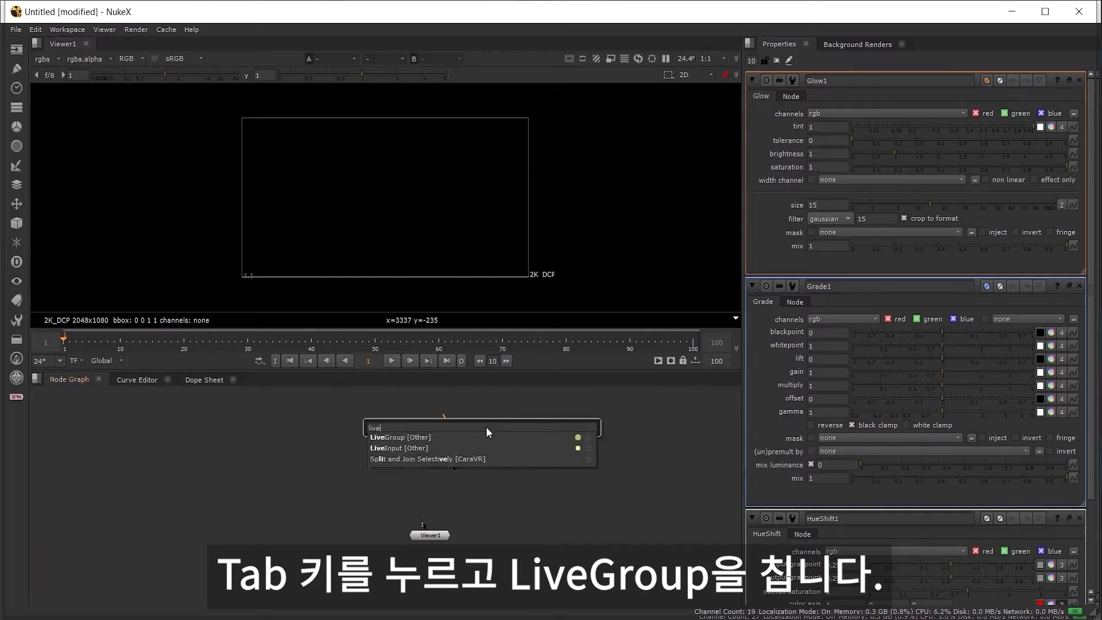
key("Return")
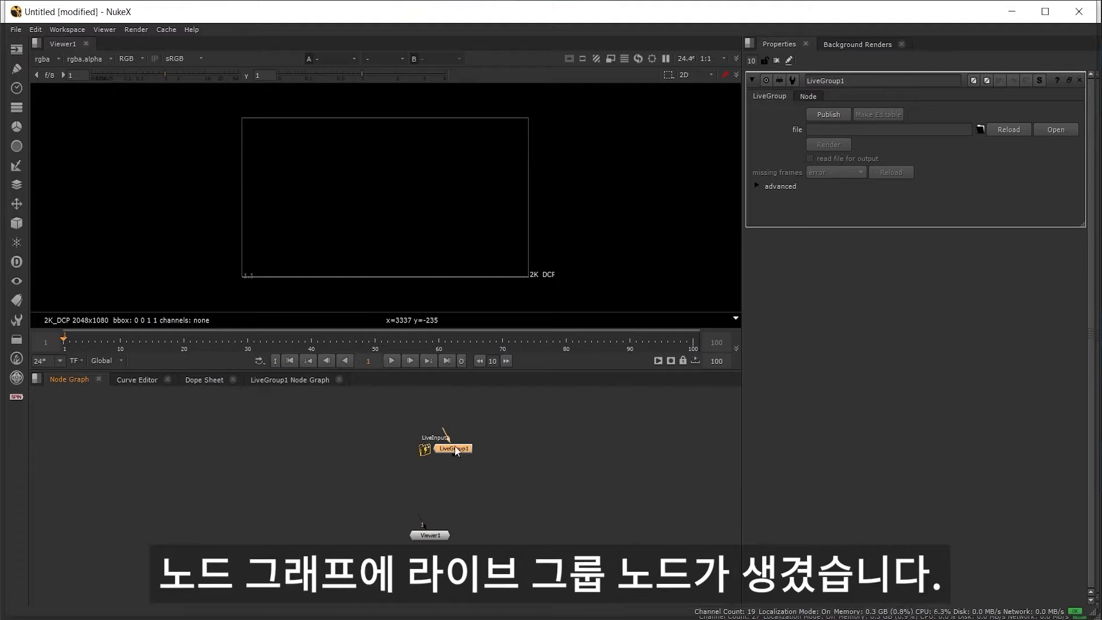
left_click_drag(465, 450, 443, 447)
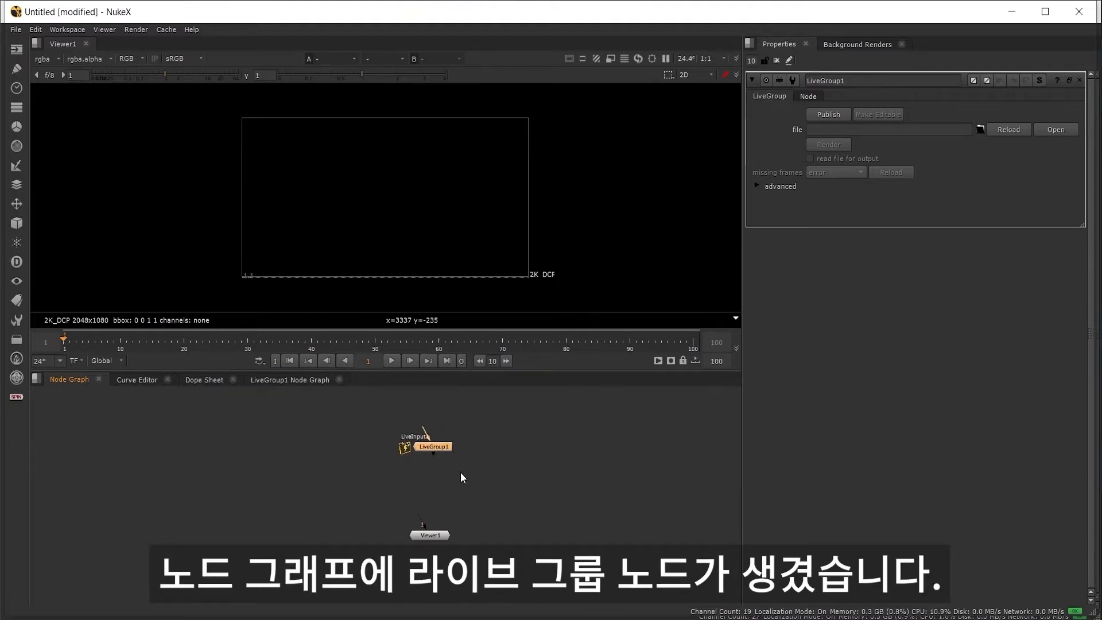
Open the LiveGroup's internal node graph and move the LiveInput node up, away from HueShift
left_click(287, 379)
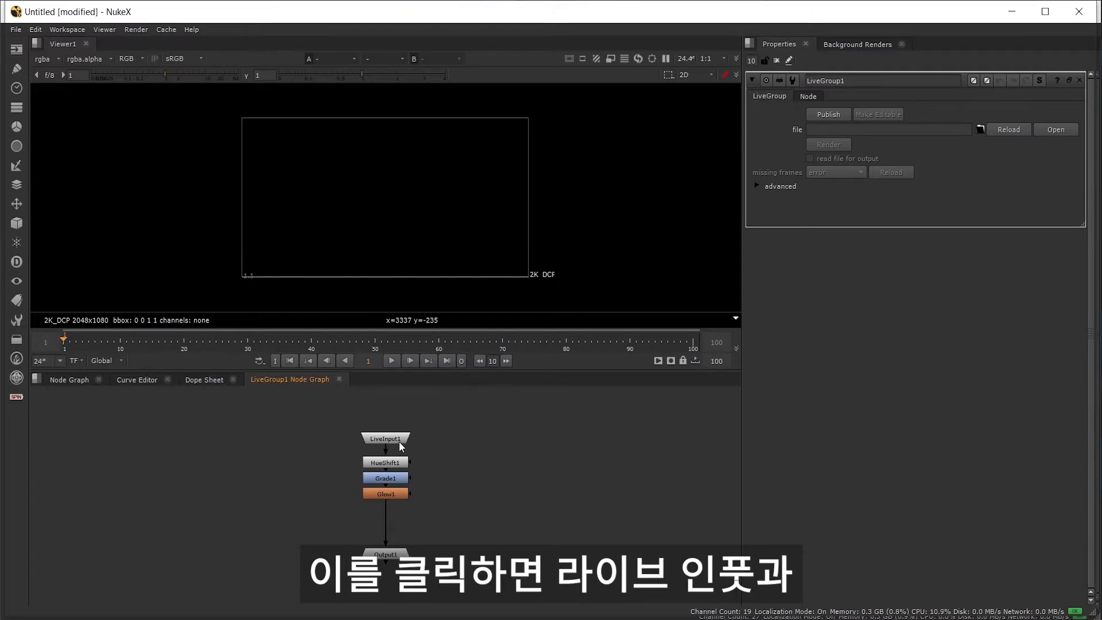
left_click_drag(398, 441, 449, 532)
left_click(346, 442)
left_click(403, 564)
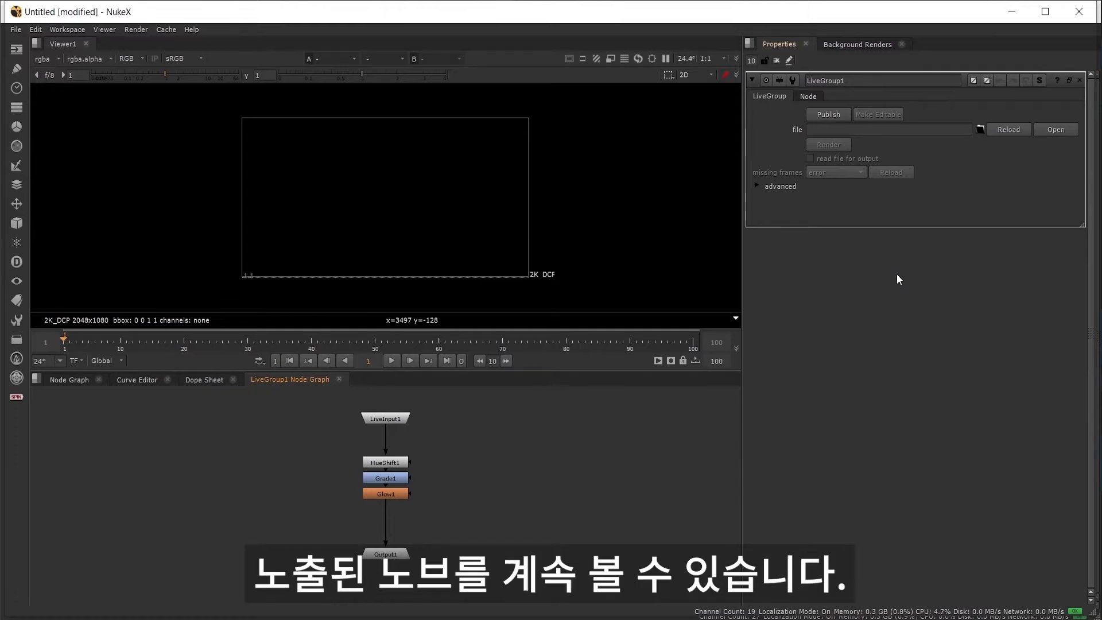
Float the LiveGroup properties in edit mode and expose HueShift's saturation along axis, hue rotation and brightness knobs on them
left_click(1070, 81)
left_click_drag(448, 104, 594, 108)
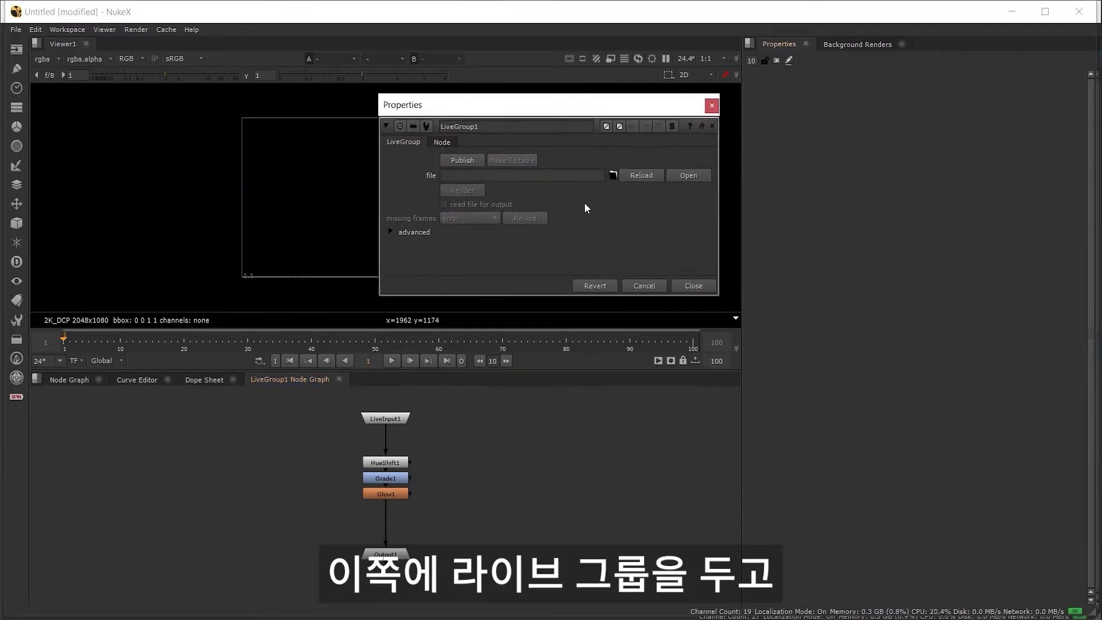
left_click(790, 61)
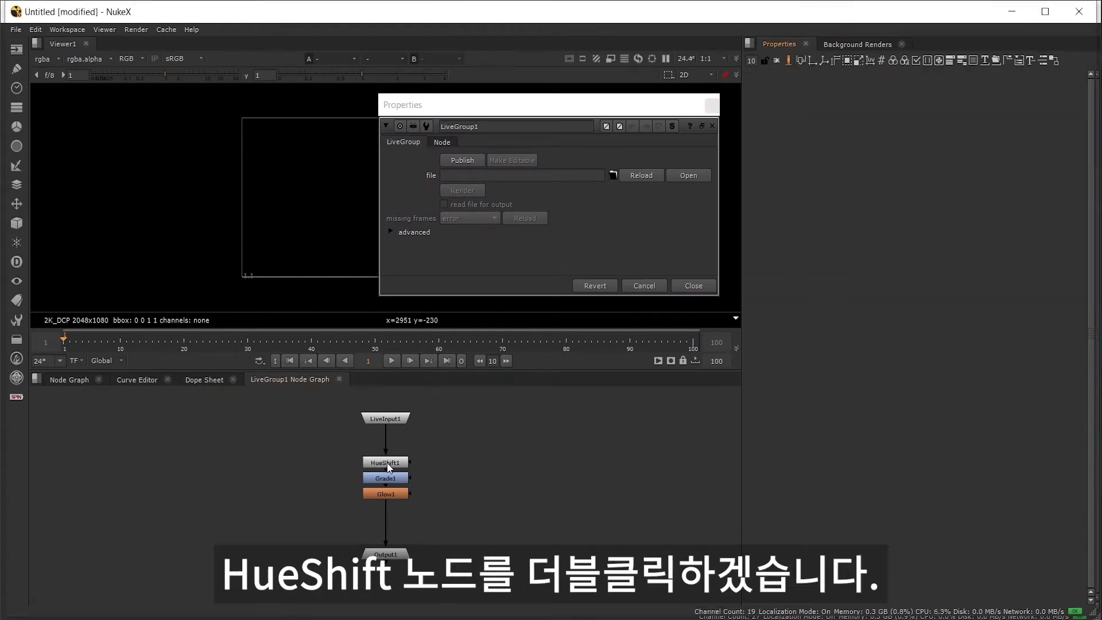
double_click(388, 466)
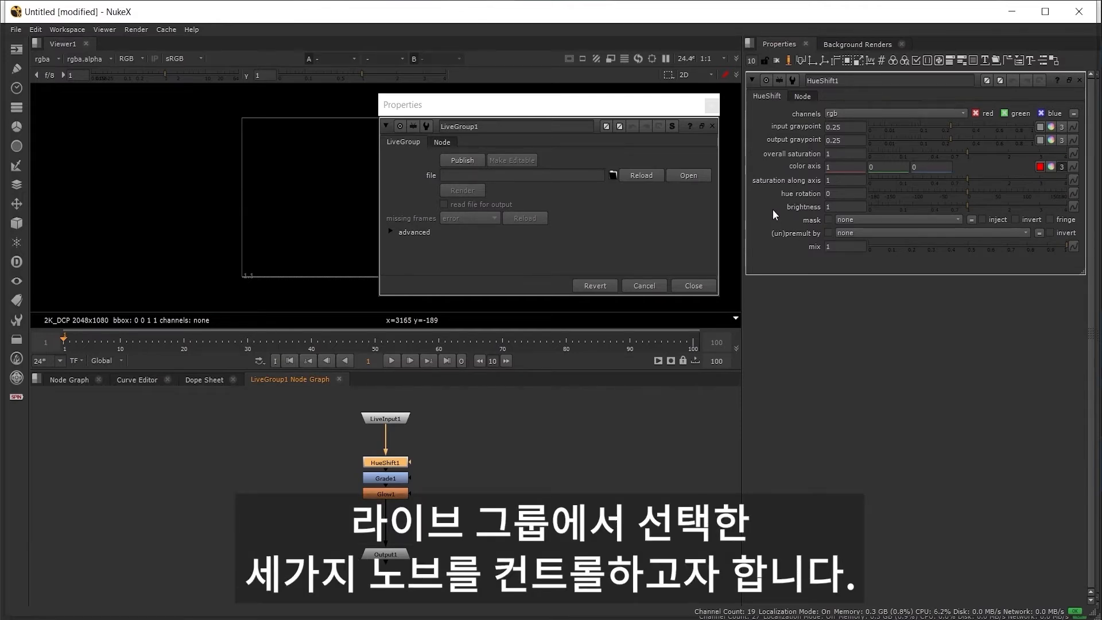
left_click_drag(769, 206, 491, 202)
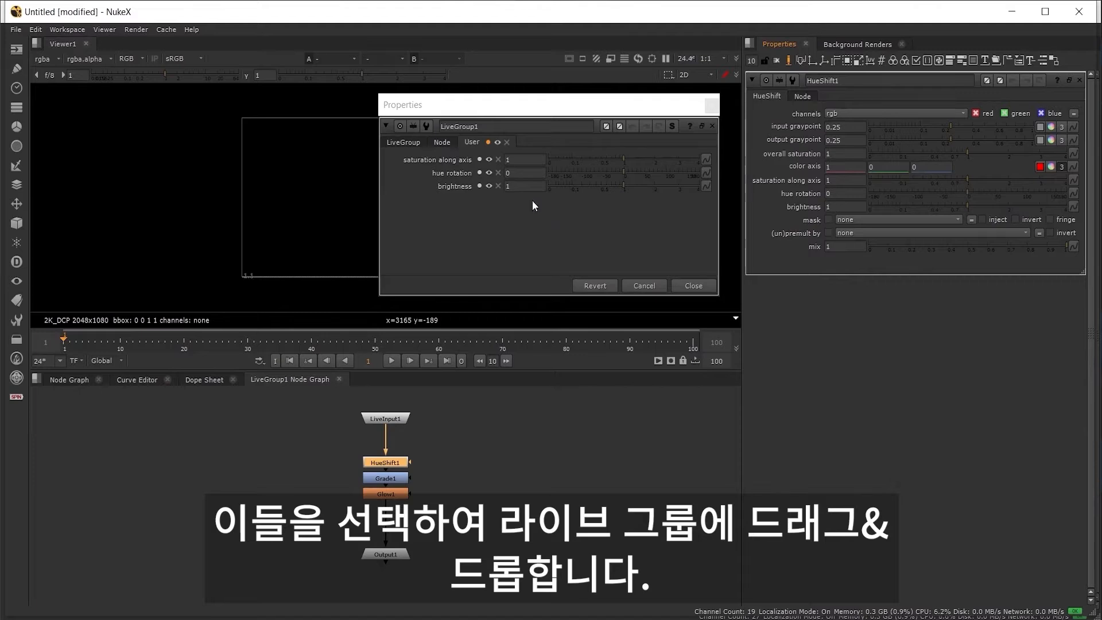
Change the label of the LiveGroup's User tab to Treatment
double_click(487, 144)
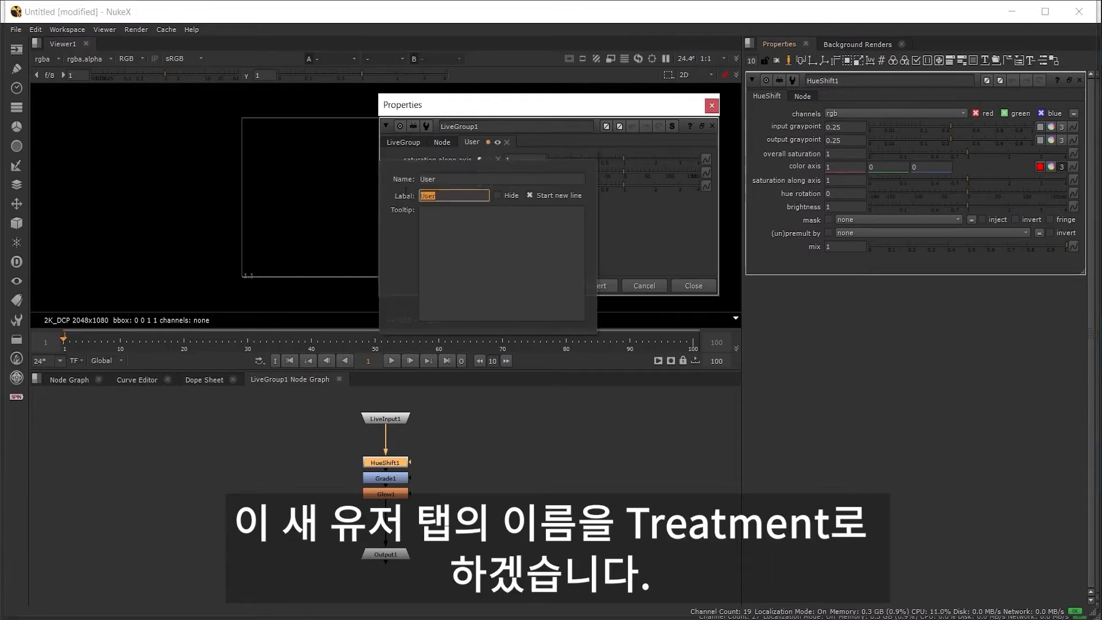
type("Treatmen")
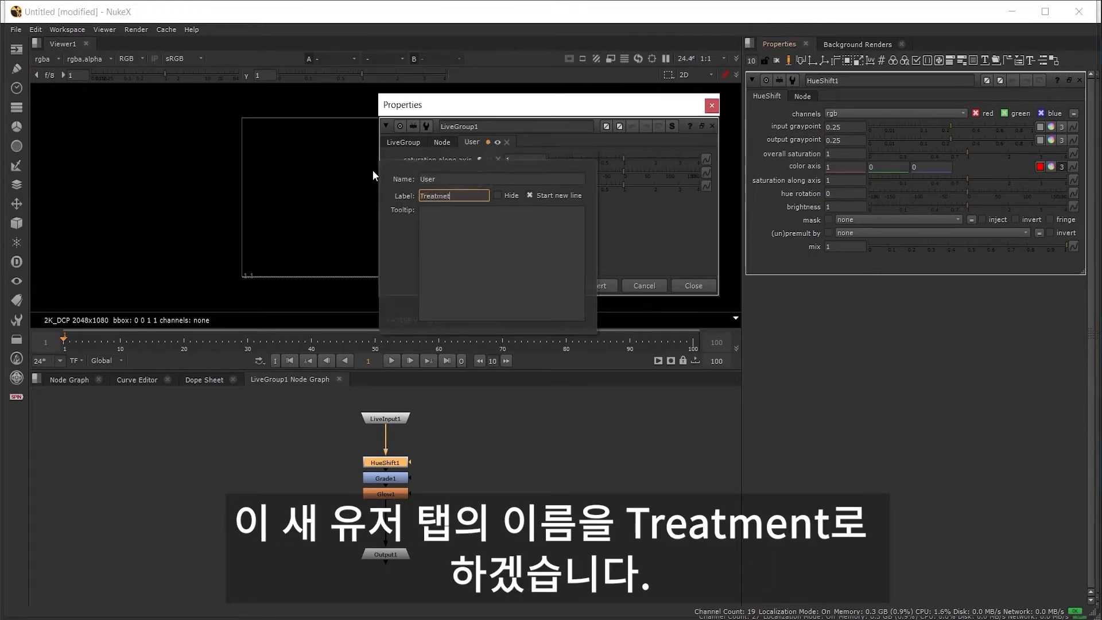
type("t")
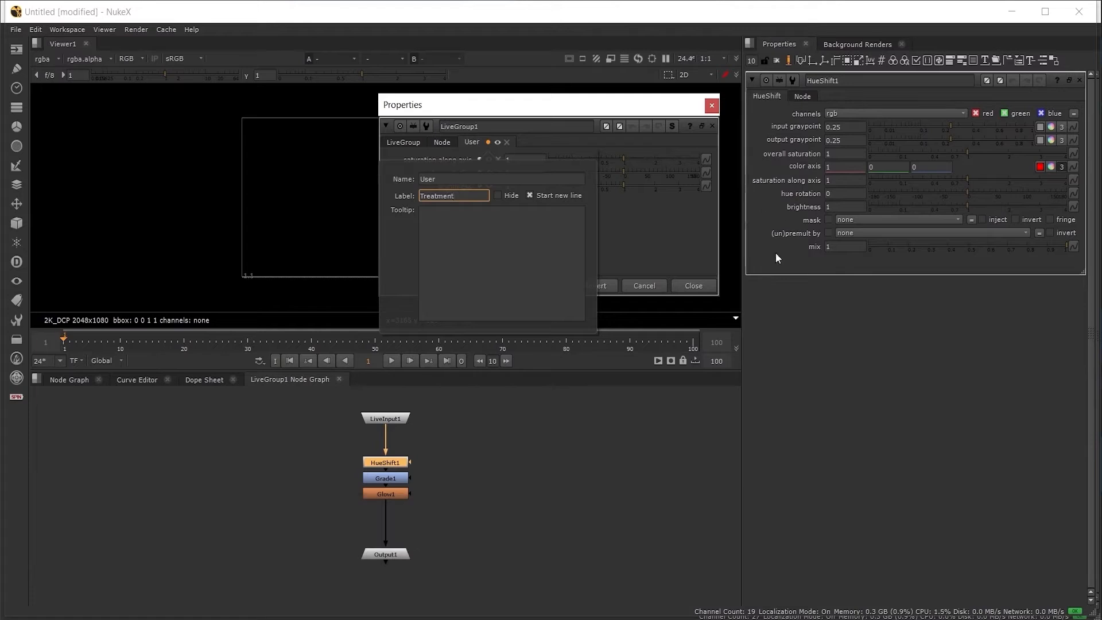
key("Return")
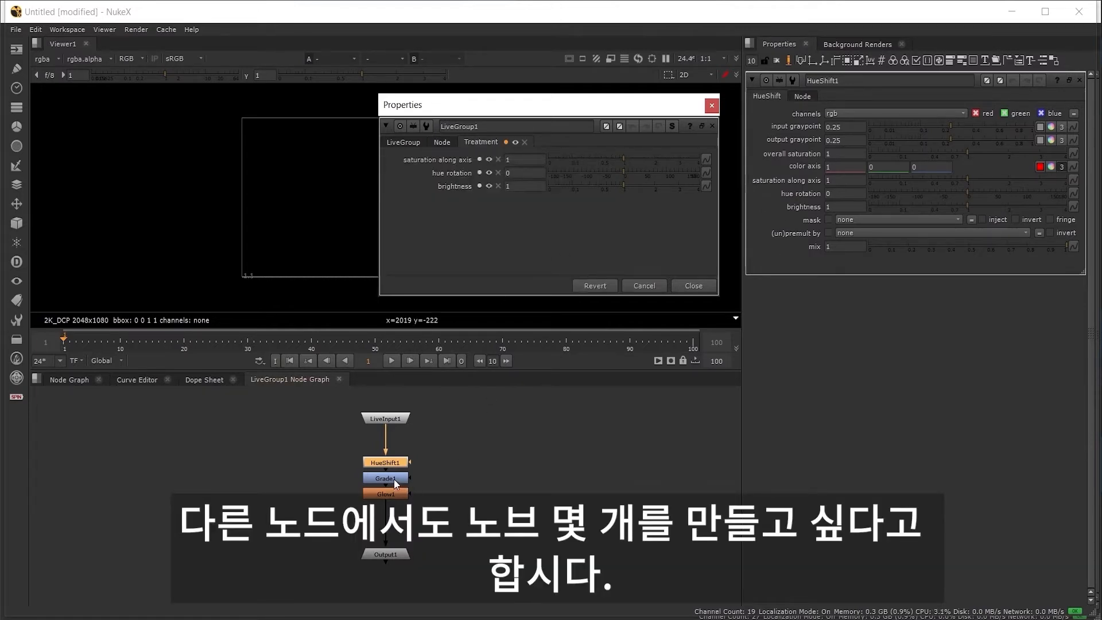
Expose the Grade node's multiply knob and the Glow node's size knob in the LiveGroup's Treatment properties
double_click(394, 477)
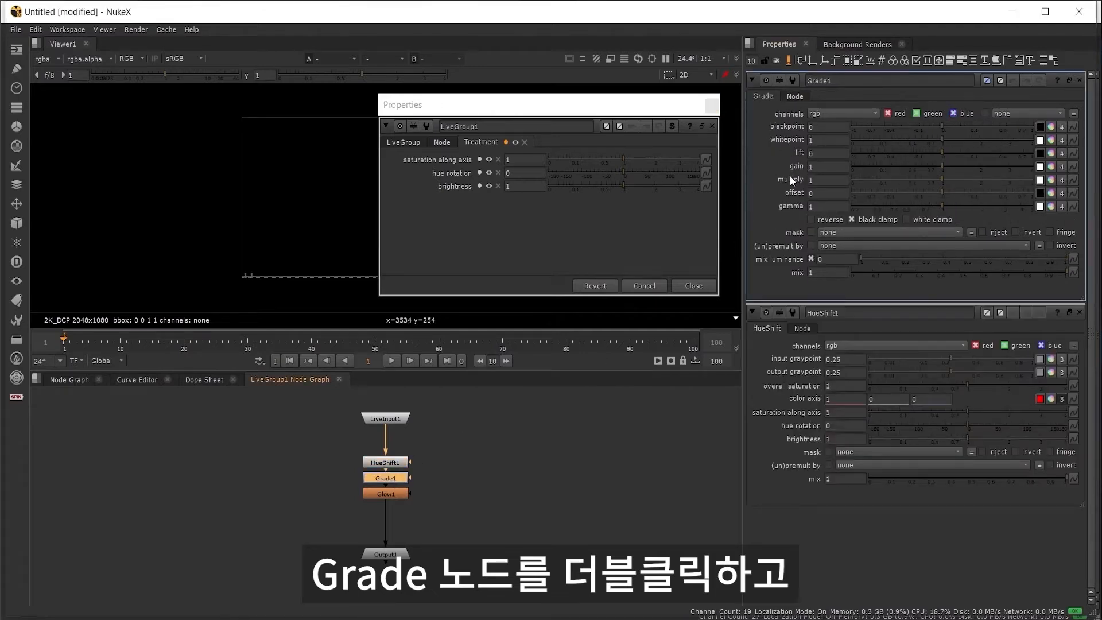
left_click_drag(790, 179, 508, 207)
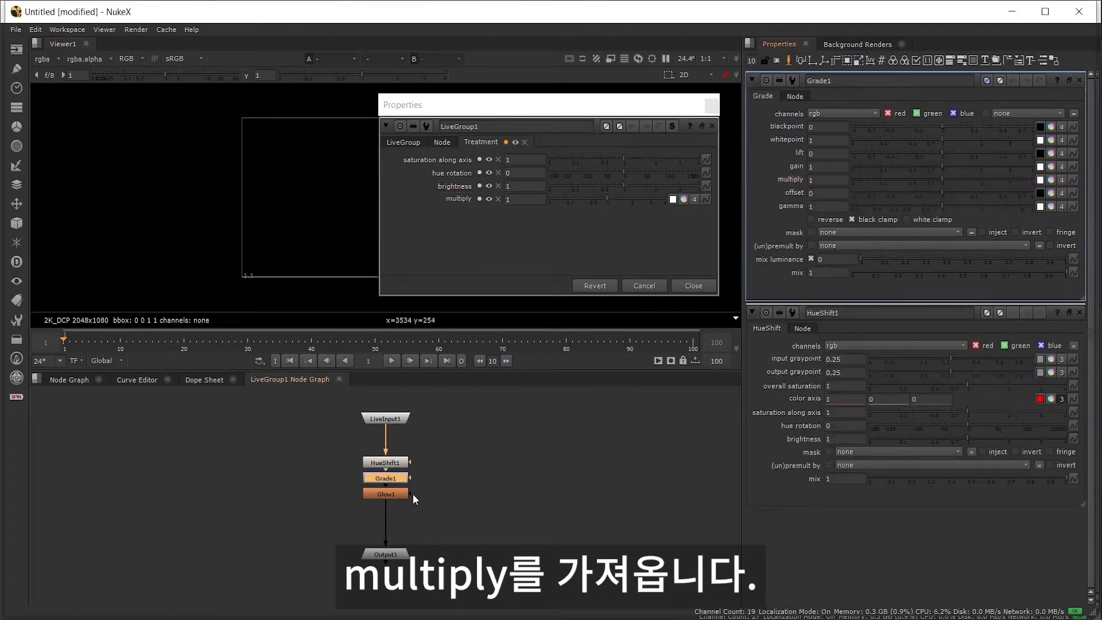
double_click(395, 494)
left_click_drag(797, 205, 497, 239)
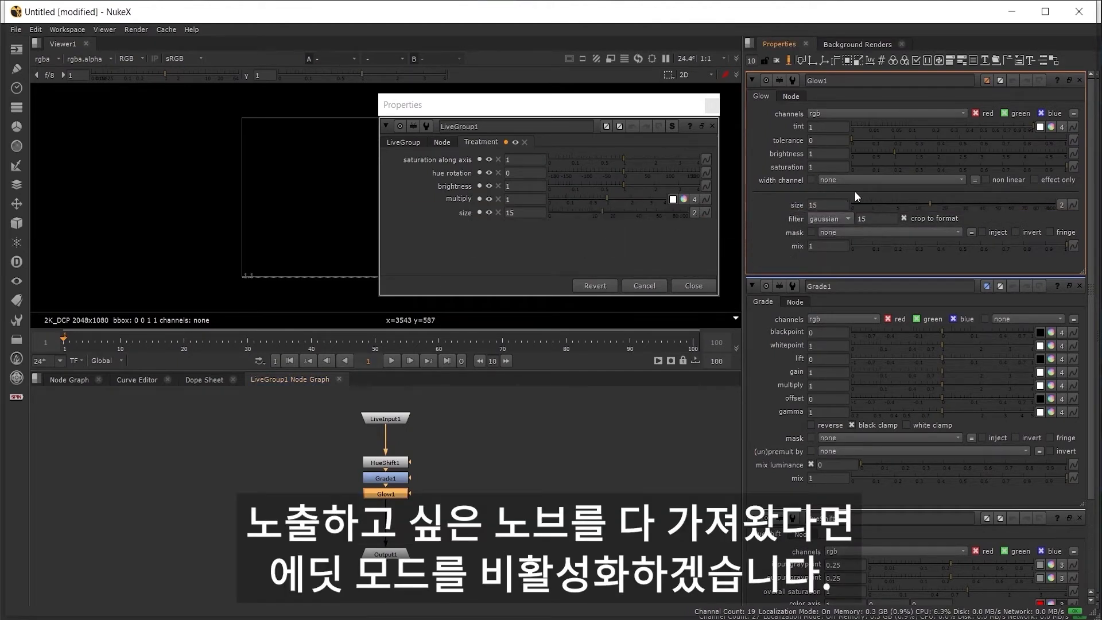
Turn off edit mode and tidy the node properties so that only the LiveGroup's remain open and docked
left_click(788, 61)
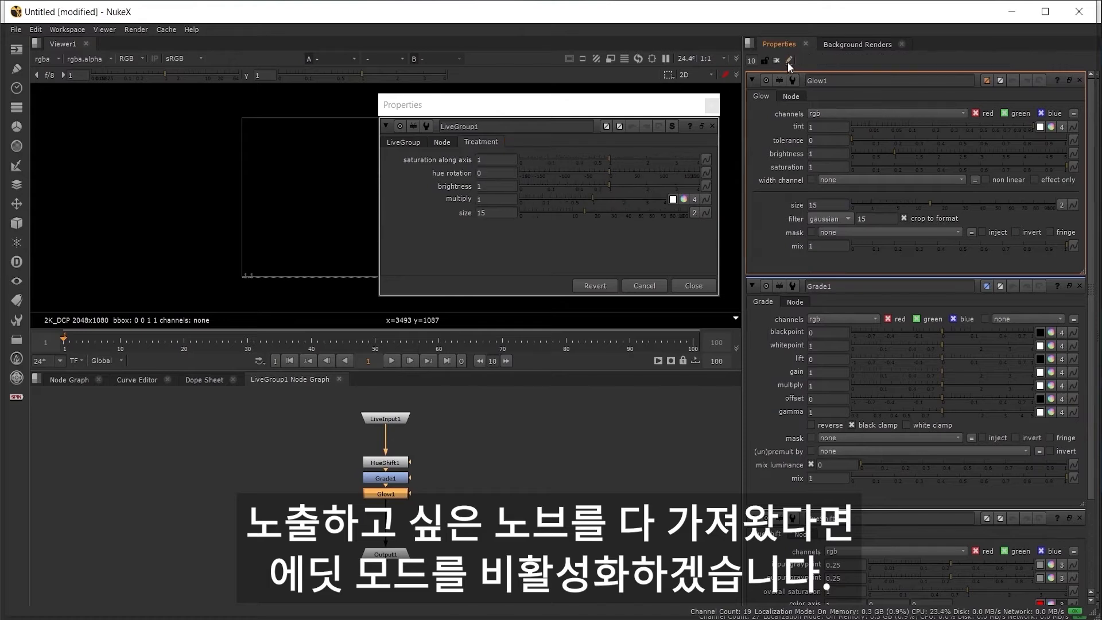
left_click(777, 61)
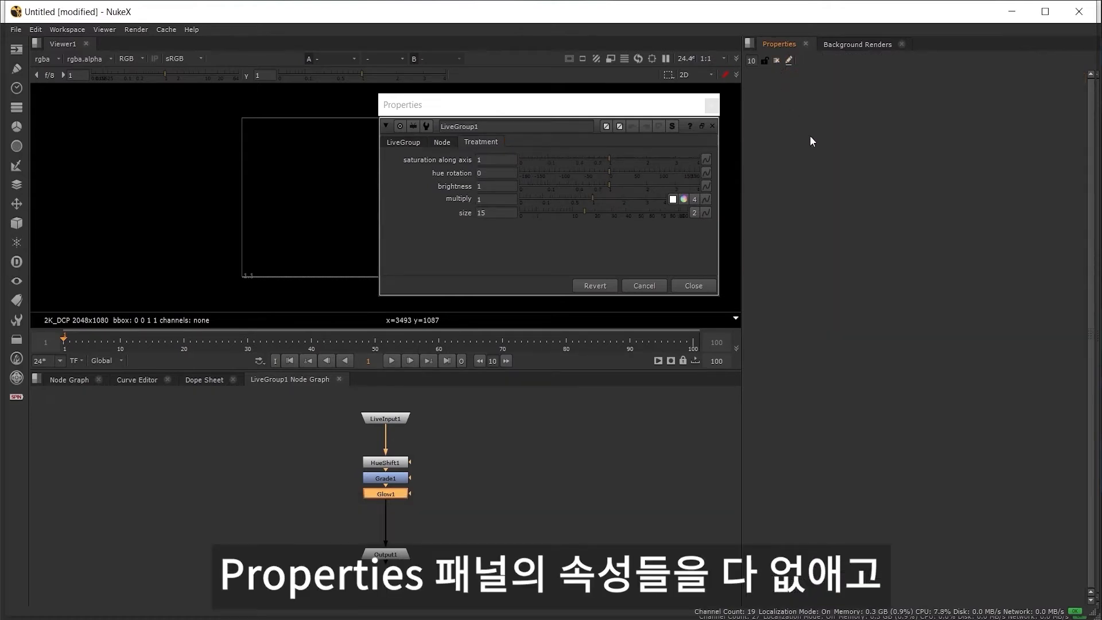
left_click(702, 125)
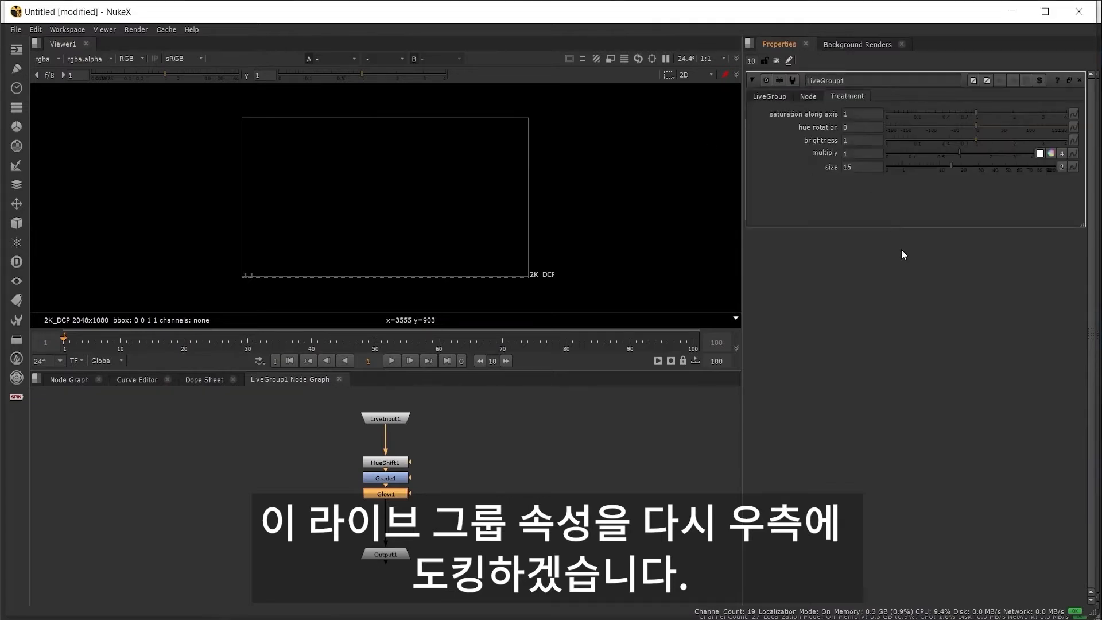
Return to the main node graph, reposition the LiveGroup1 node slightly and show its LiveGroup publishing settings
left_click(67, 384)
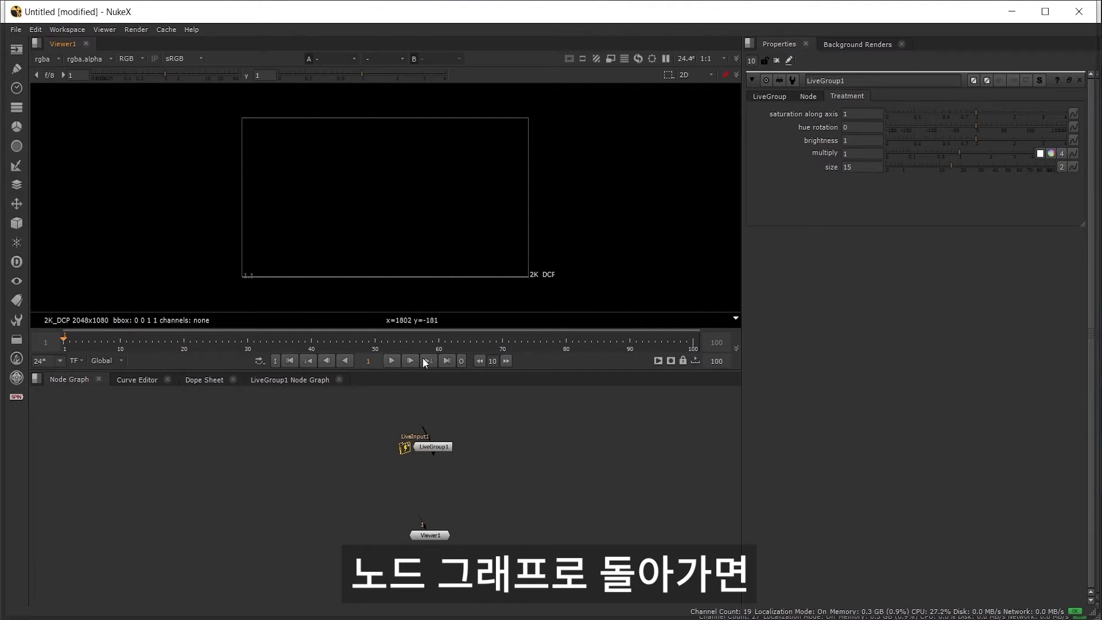
left_click_drag(436, 449, 429, 456)
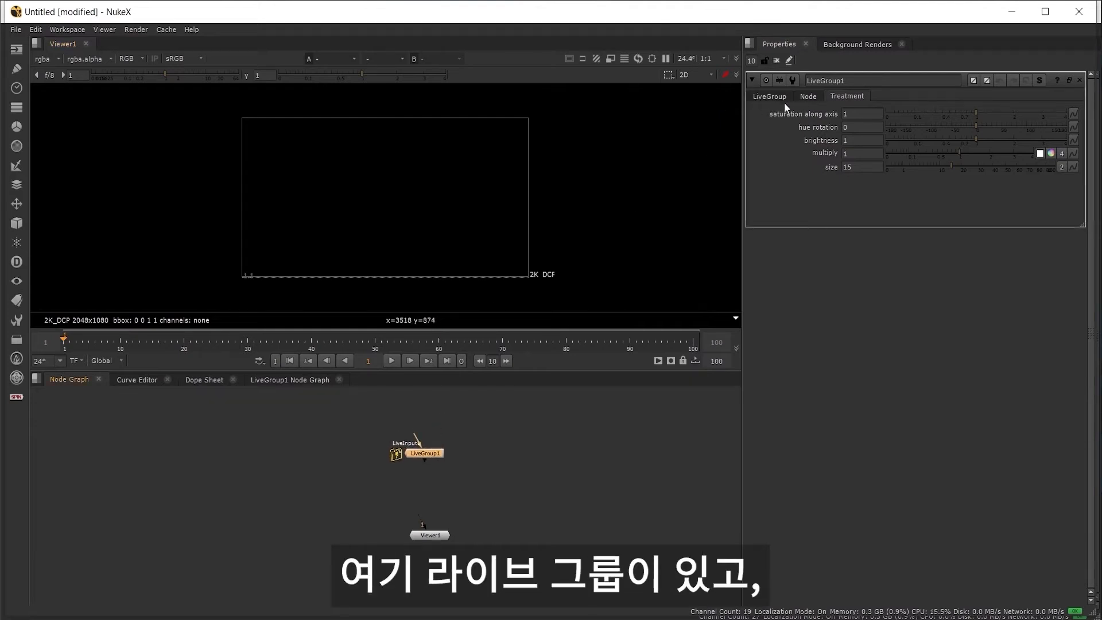
left_click(769, 97)
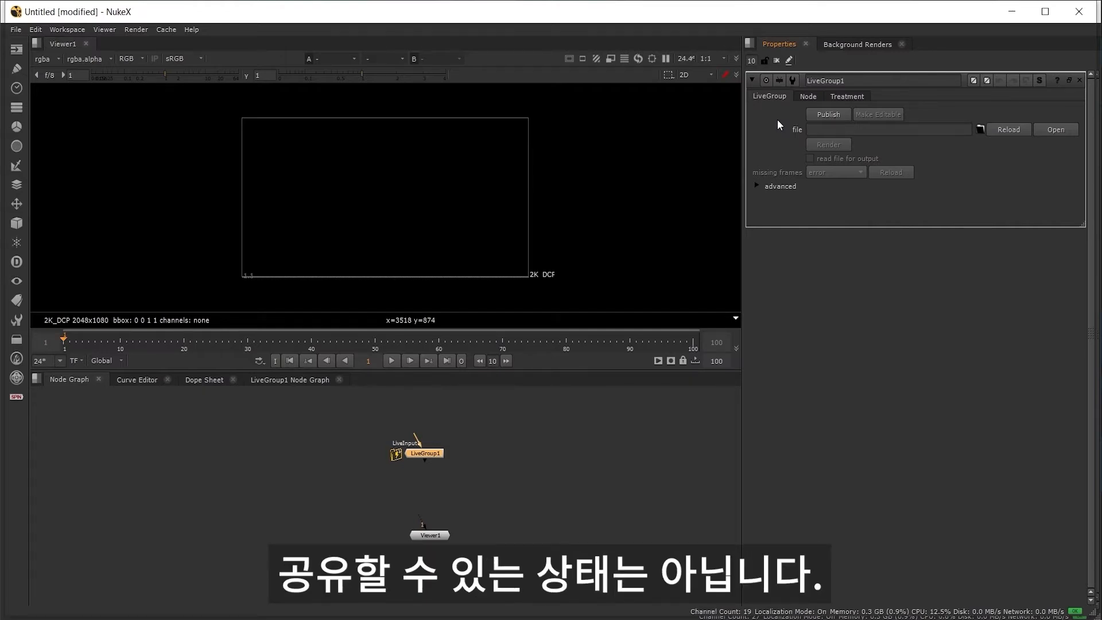
Publish LiveGroup1 as overallTreatment_v001.nk in the BlueCrabs/04 Tools/Treatments folder, overwriting the existing file
left_click(829, 115)
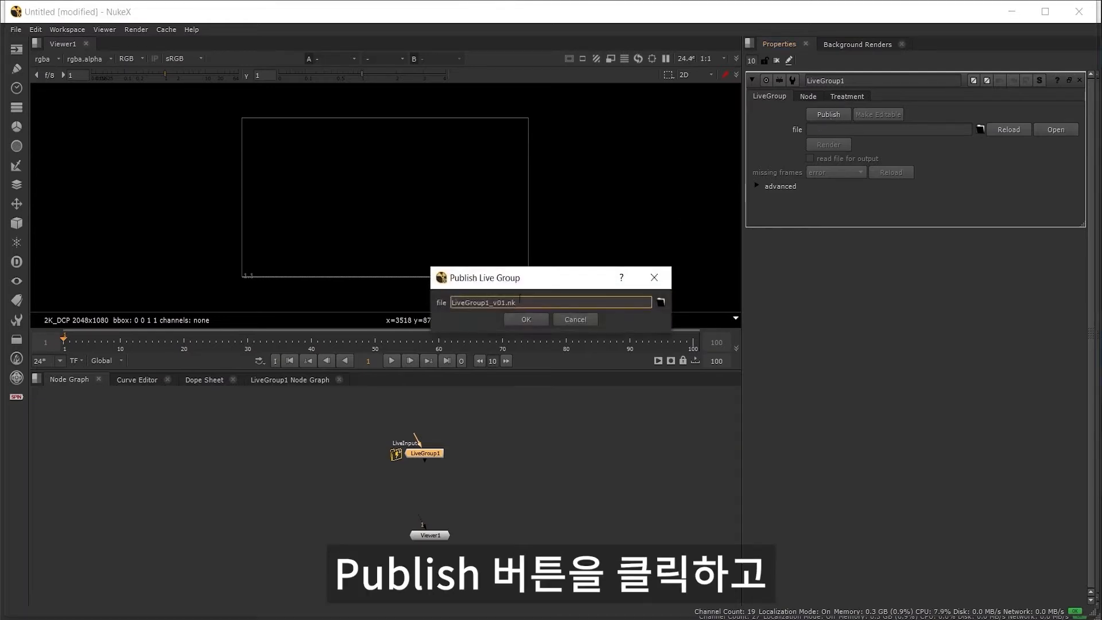
left_click(662, 302)
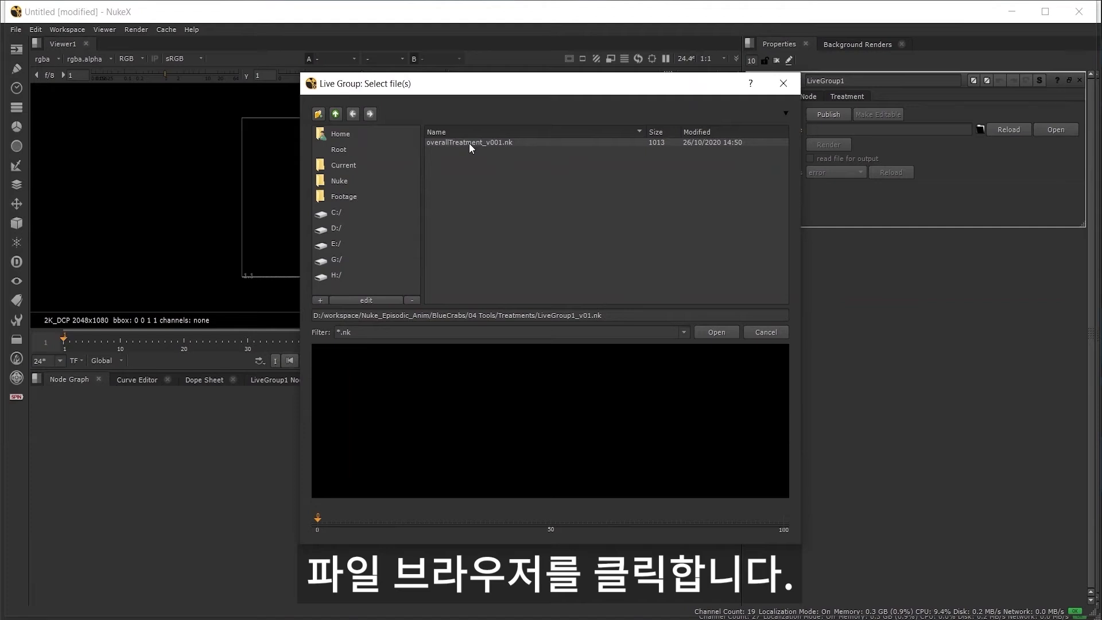
left_click(470, 143)
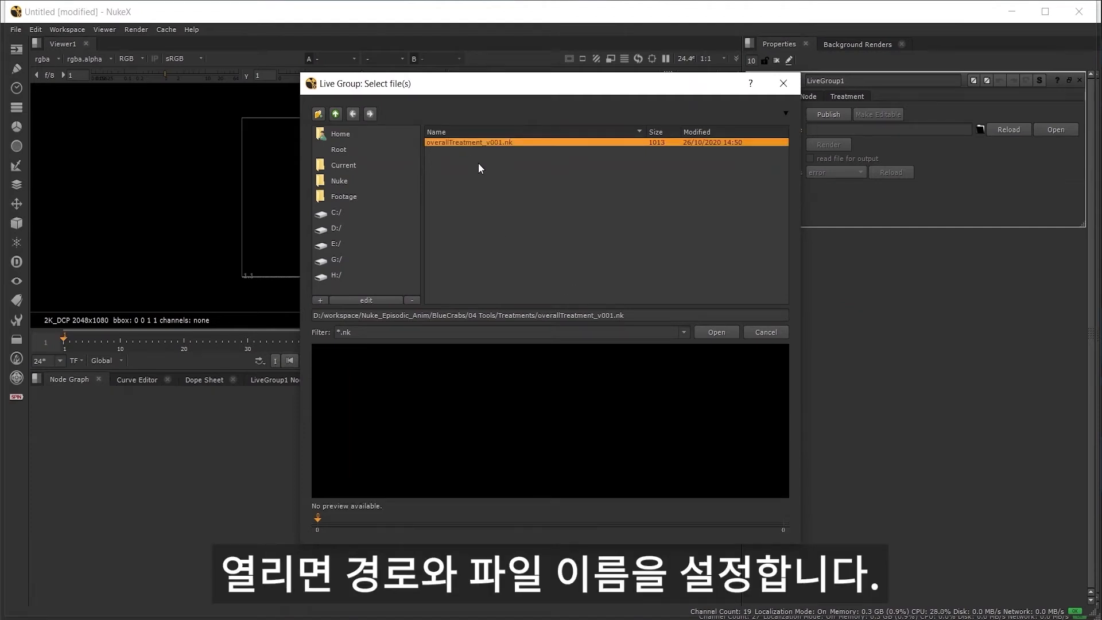
left_click(637, 317)
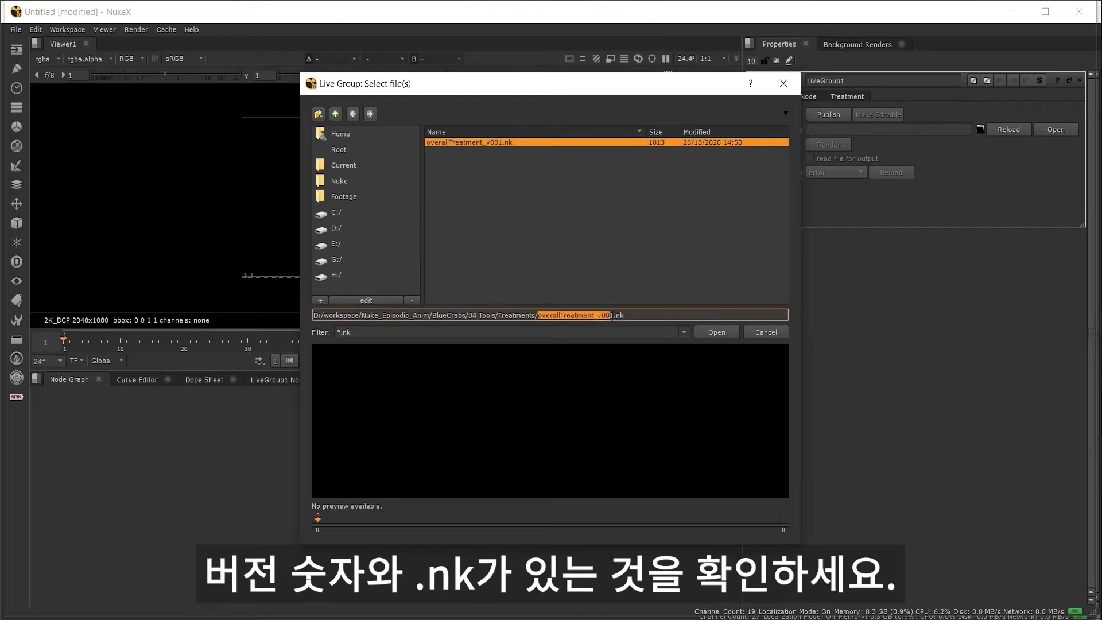
left_click(640, 317)
key("shift+Left")
key("shift+Left")
key("shift+Left")
key("shift+Left")
key("shift+Left")
key("shift+Left")
key("shift+Left")
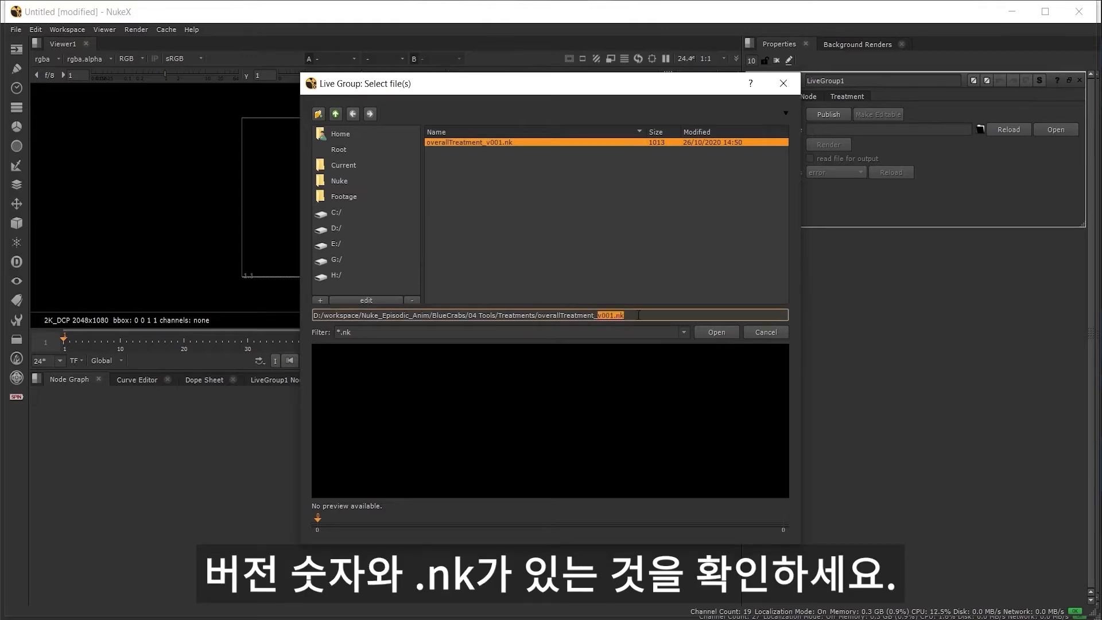
left_click(653, 315)
left_click(718, 333)
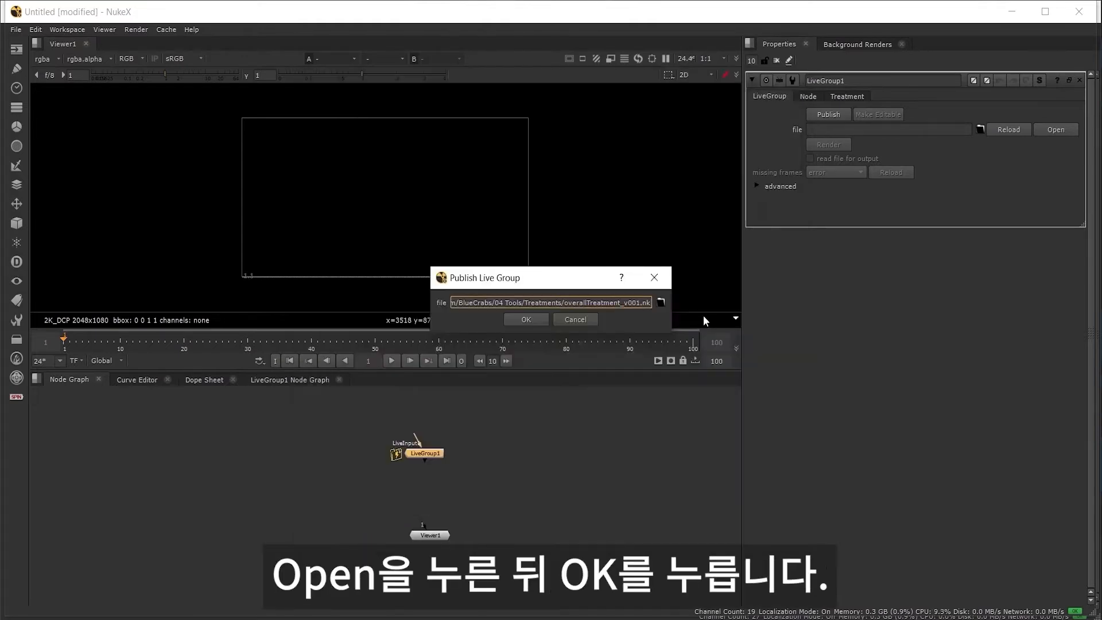
left_click(532, 320)
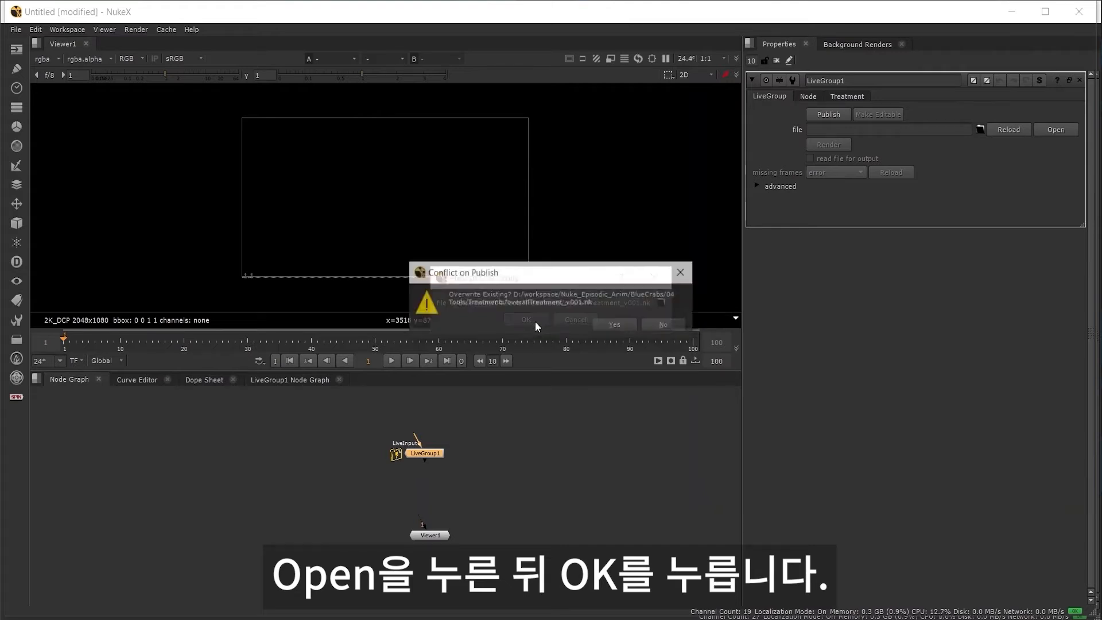
left_click(624, 322)
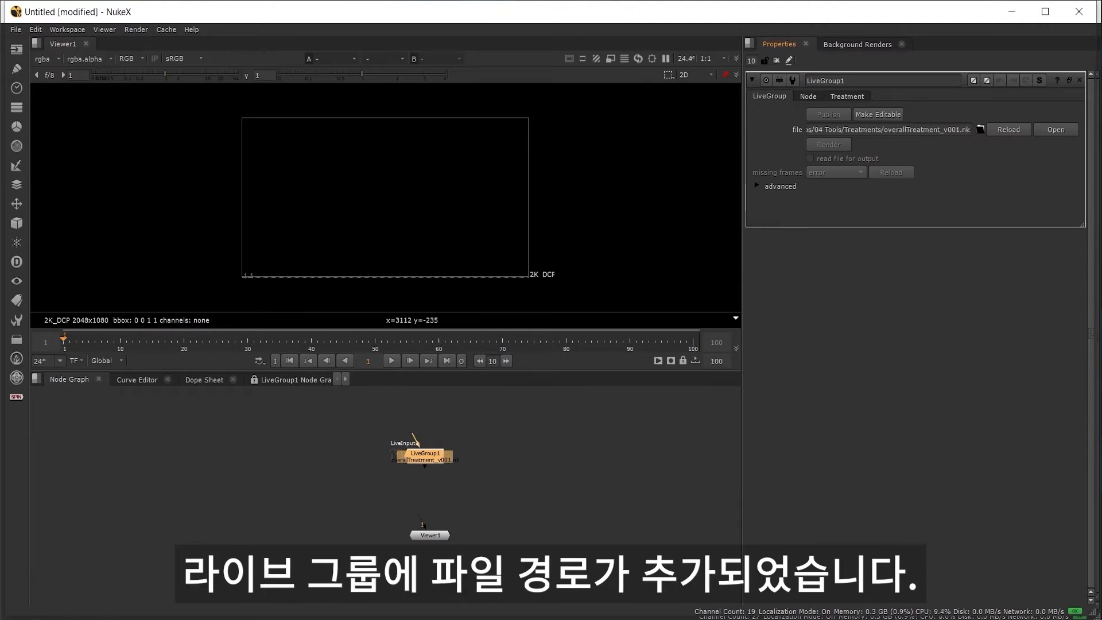
Check the published overallTreatment_v001 file in the Treatments folder in File Explorer, then return to Nuke and deselect the LiveGroup
left_click_drag(1101, 63, 572, 80)
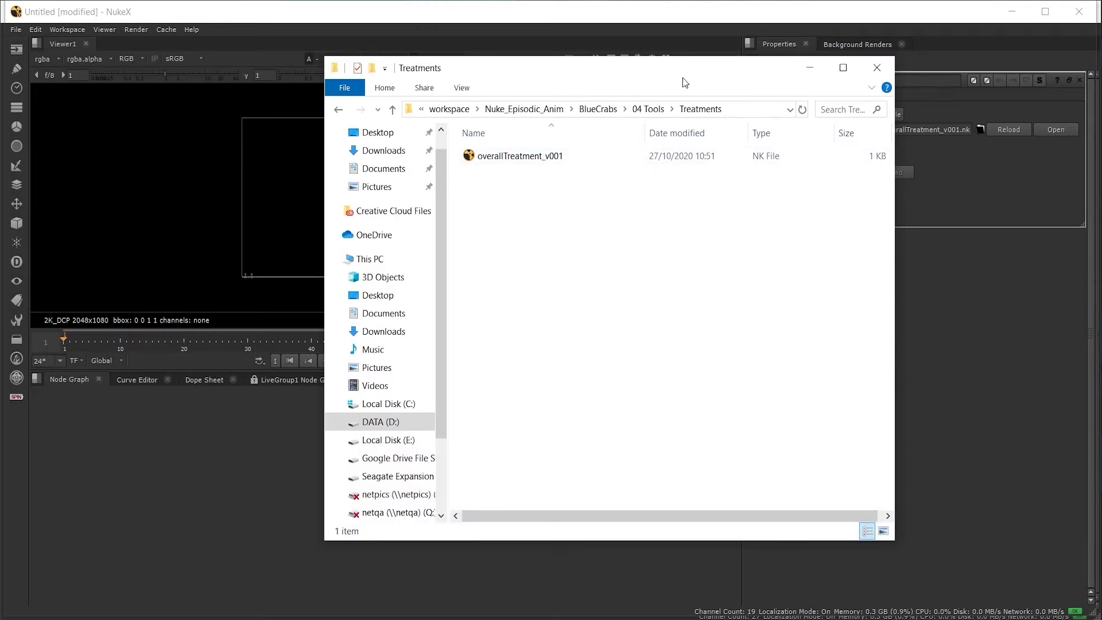
left_click_drag(681, 74, 1101, 34)
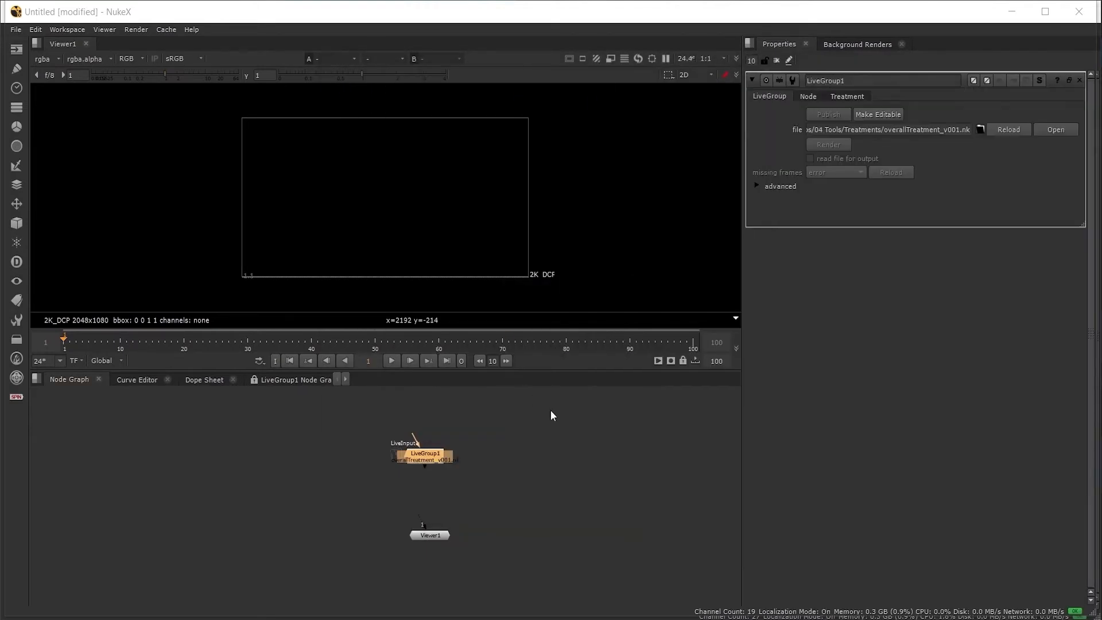
left_click(546, 428)
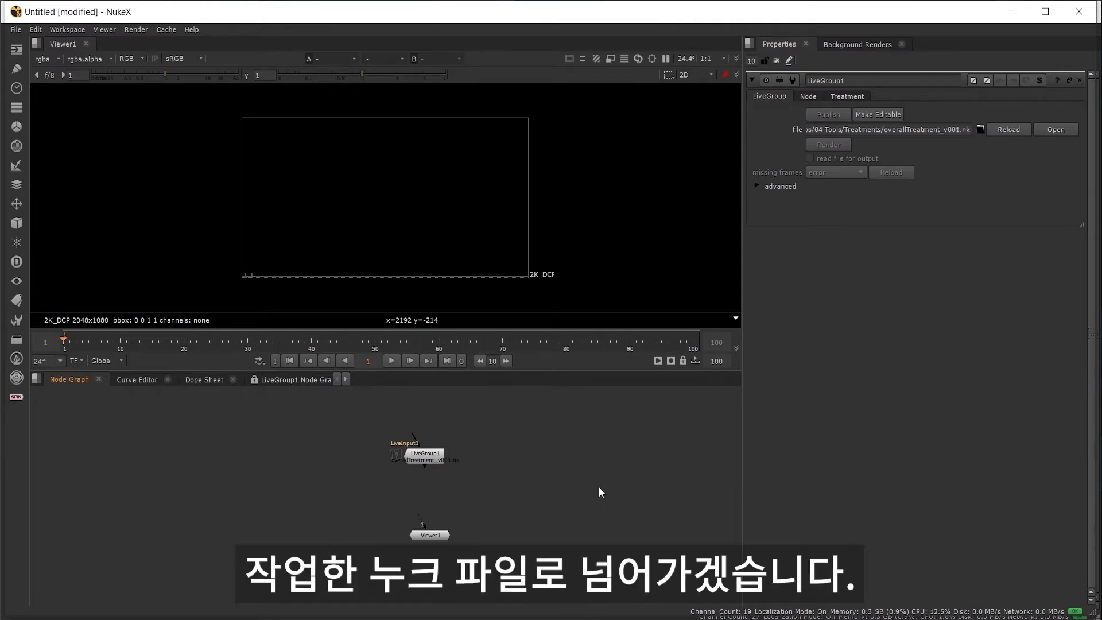
Switch to the 040_020_v05.nk script and view the output of its background and midground props sections
mouse_move(868, 522)
left_click(804, 562)
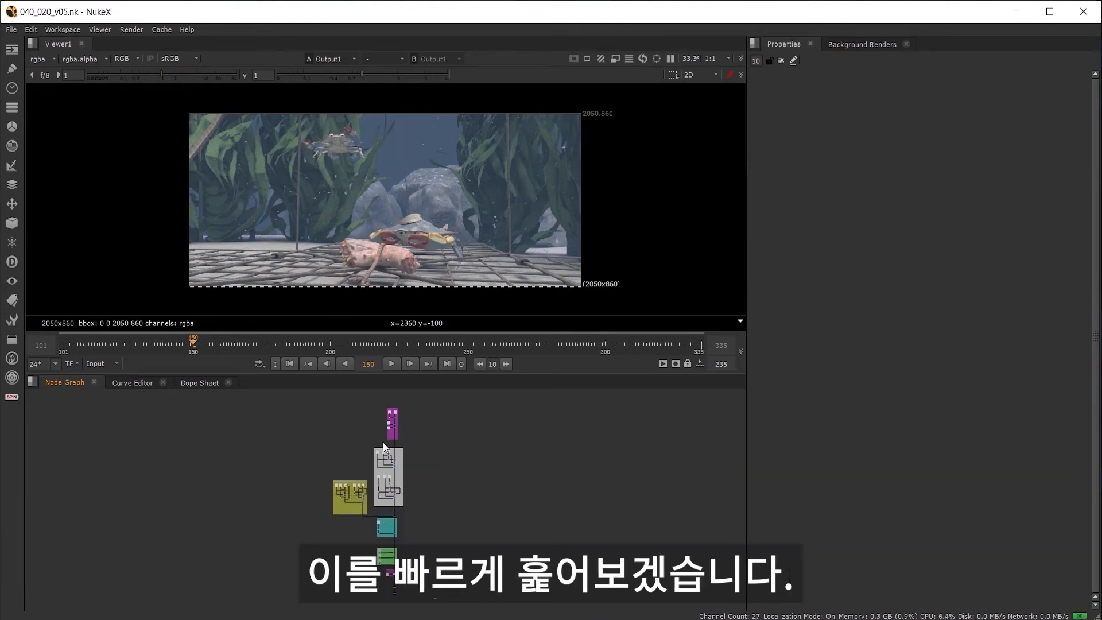
scroll(419, 424, "up", 7)
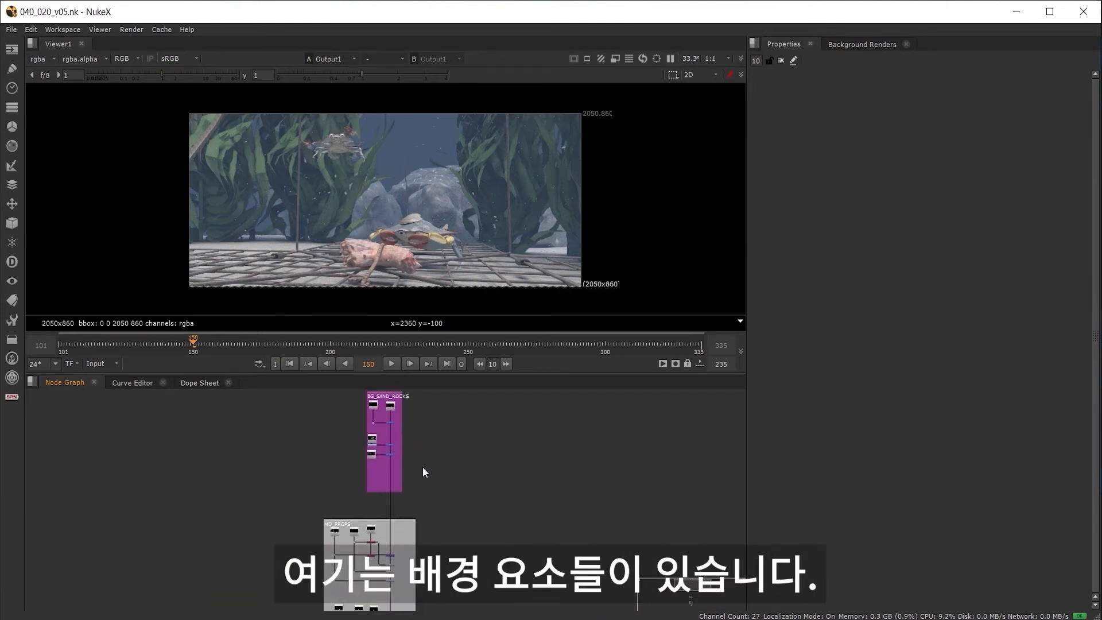
scroll(448, 468, "up", 3)
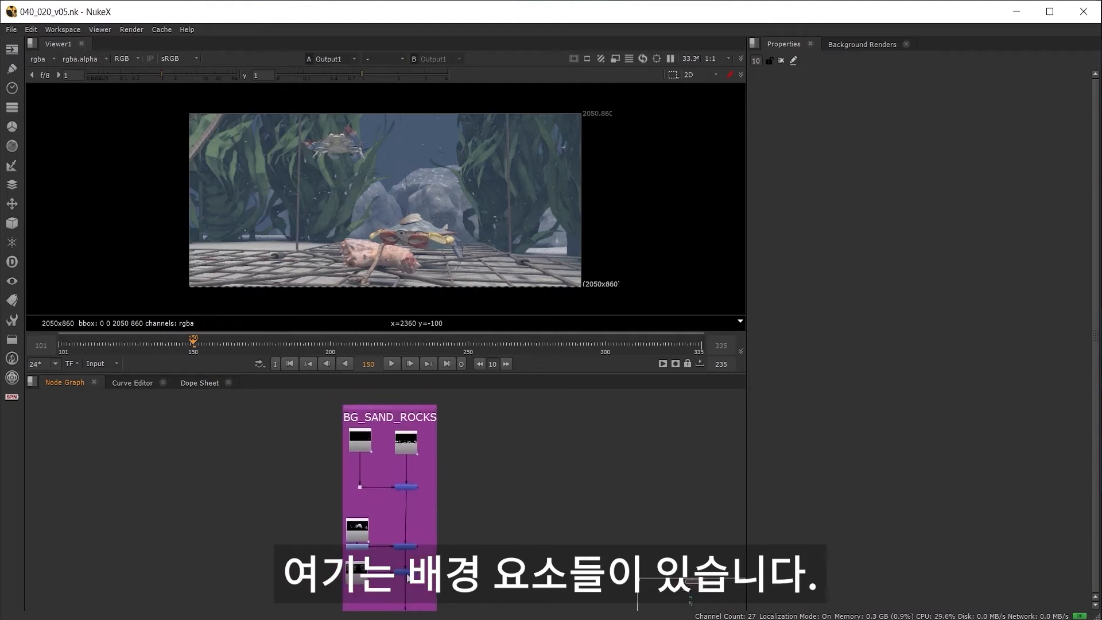
key("1")
middle_click_drag(436, 581, 460, 396)
middle_click_drag(435, 585, 413, 459)
left_click(431, 505)
key("1")
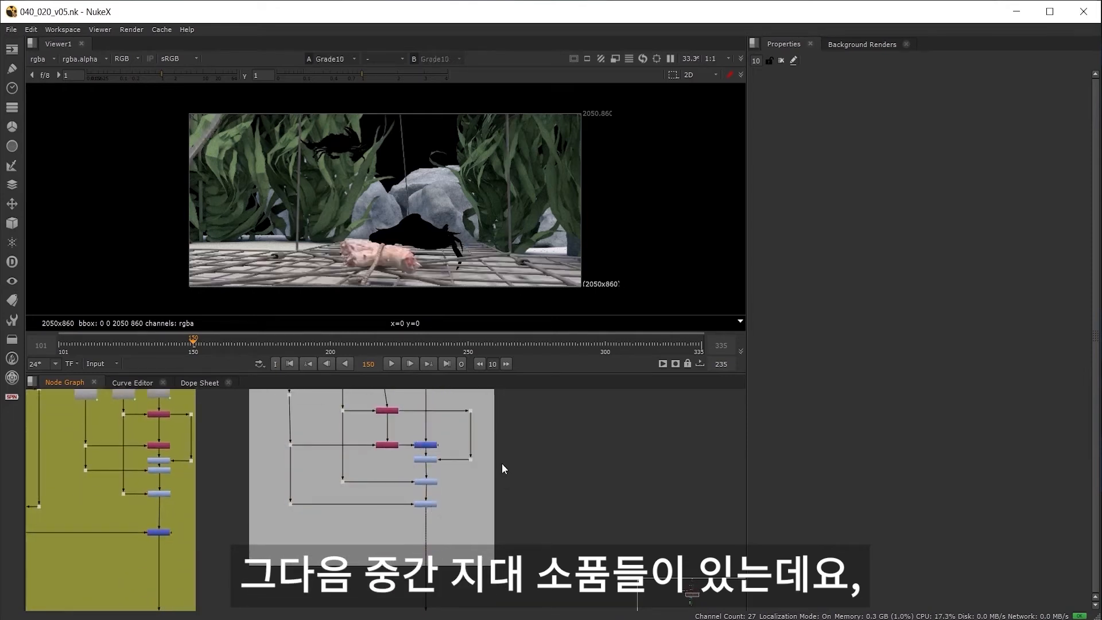
Examine the midground props passes and the FG_CRABS section, viewing the merged foreground crabs
middle_click_drag(502, 463, 391, 478)
scroll(391, 477, "down", 3)
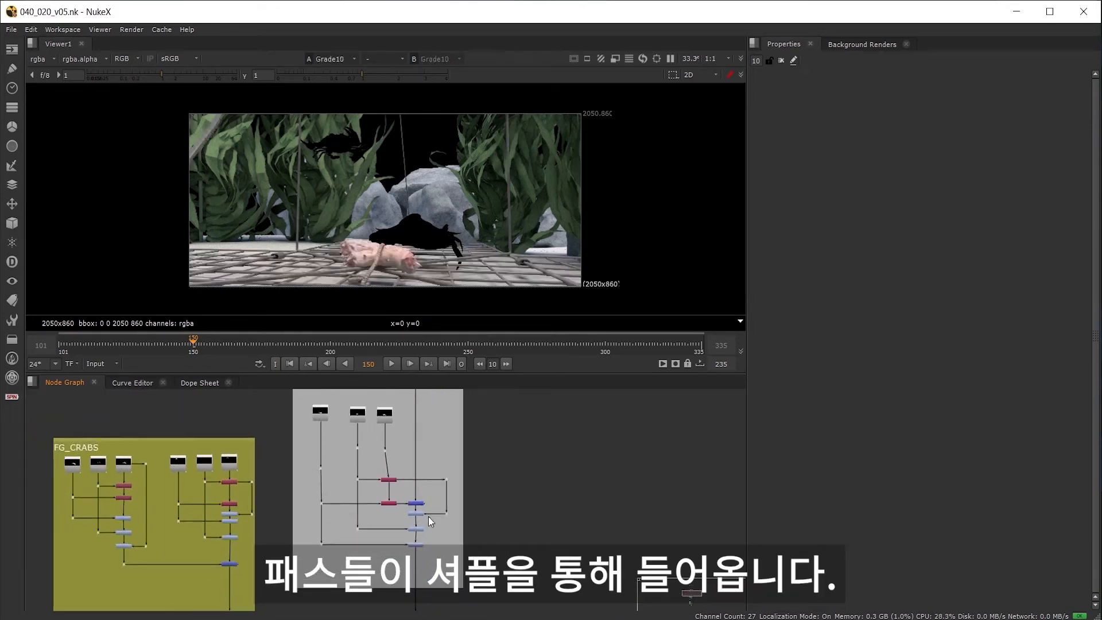
middle_click_drag(428, 516, 467, 531)
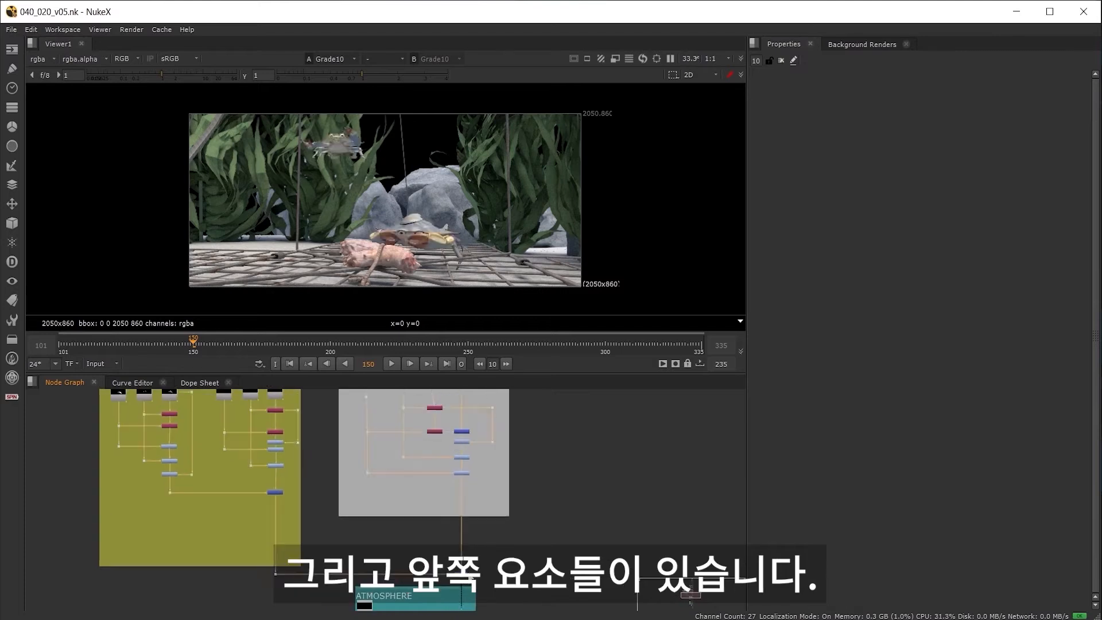
middle_click_drag(327, 475, 327, 517)
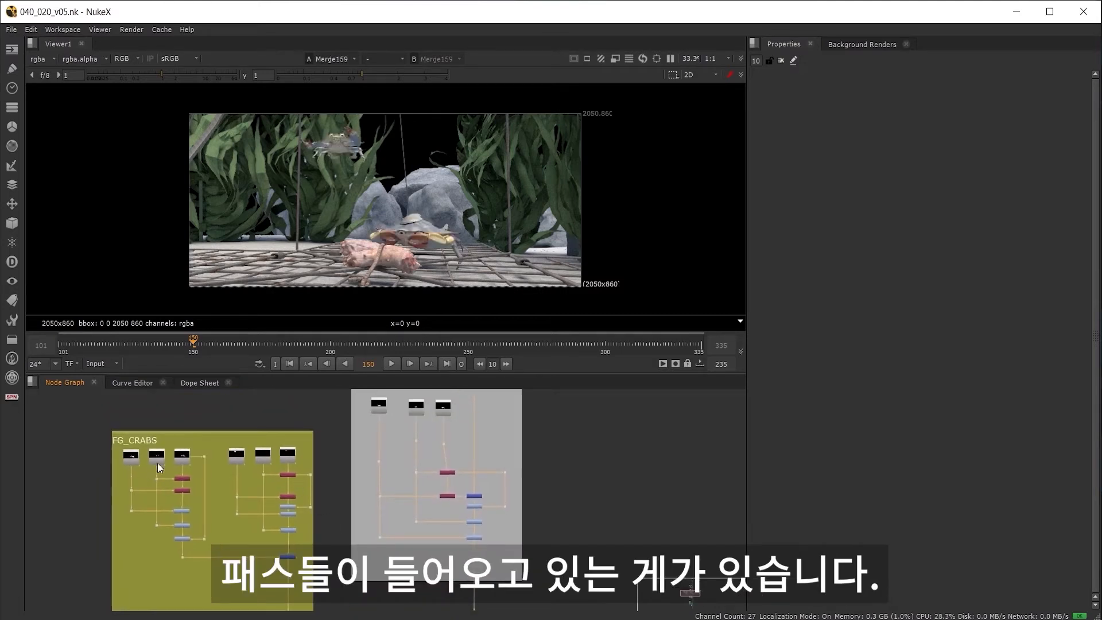
middle_click_drag(405, 524, 345, 363)
middle_click_drag(428, 455, 432, 357)
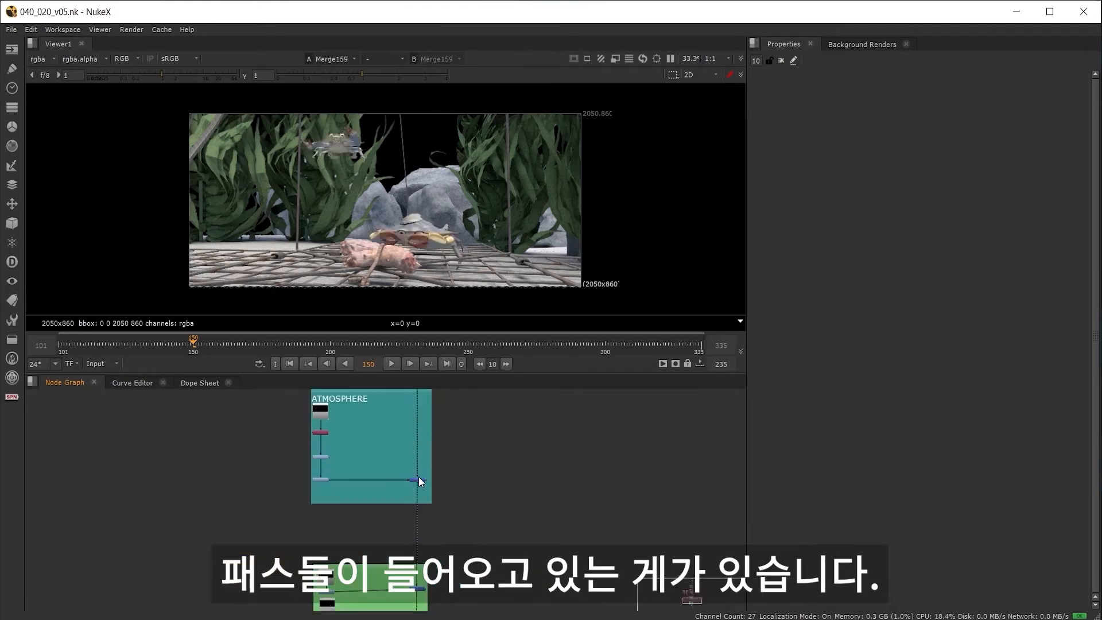
View the merged result of the ATMOSPHERE section and of the green effects section below it
key("1")
left_click(432, 493)
middle_click_drag(432, 493, 415, 403)
middle_click_drag(412, 485, 420, 440)
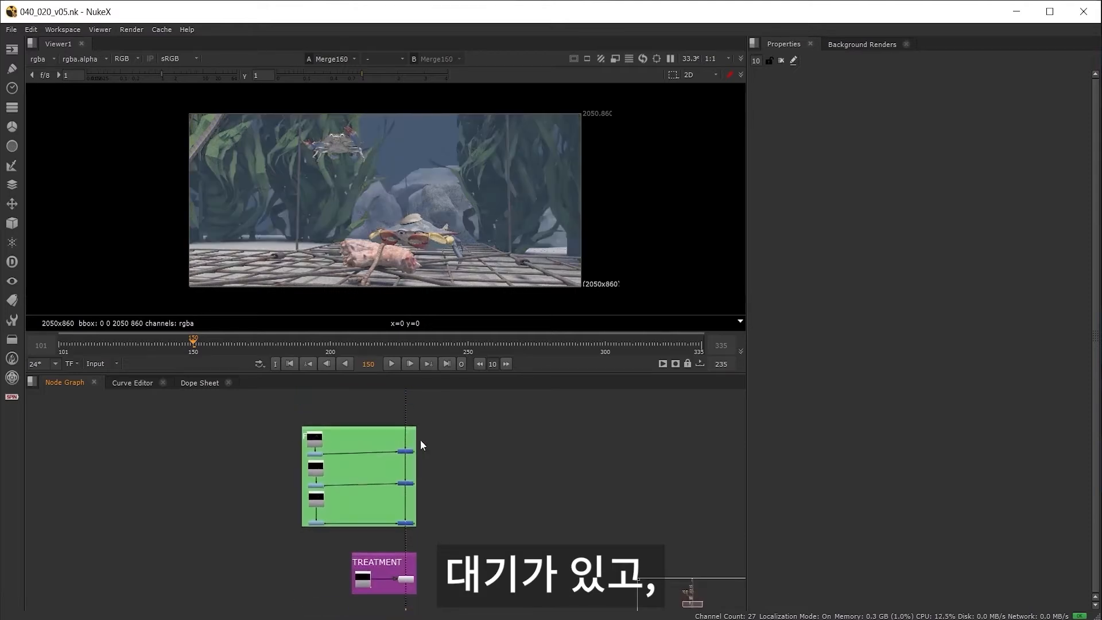
left_click(412, 523)
key("1")
left_click(432, 540)
middle_click_drag(432, 539, 464, 452)
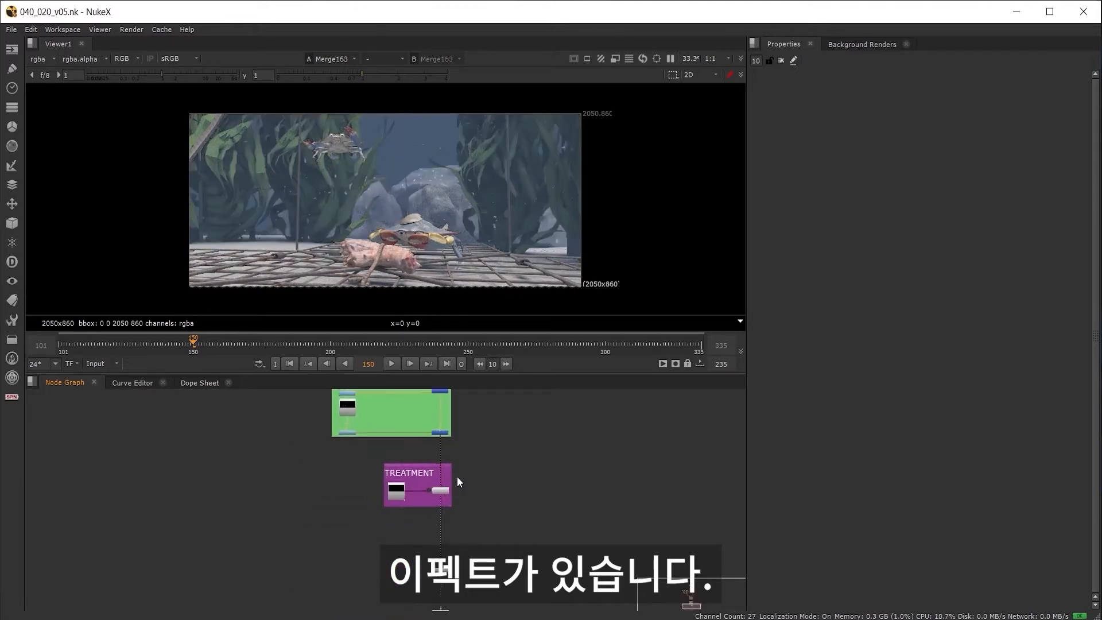
View the ShotTreatment LiveGroup's output in the TREATMENT backdrop and open its properties
scroll(455, 483, "up", 5)
left_click(422, 498)
key("1")
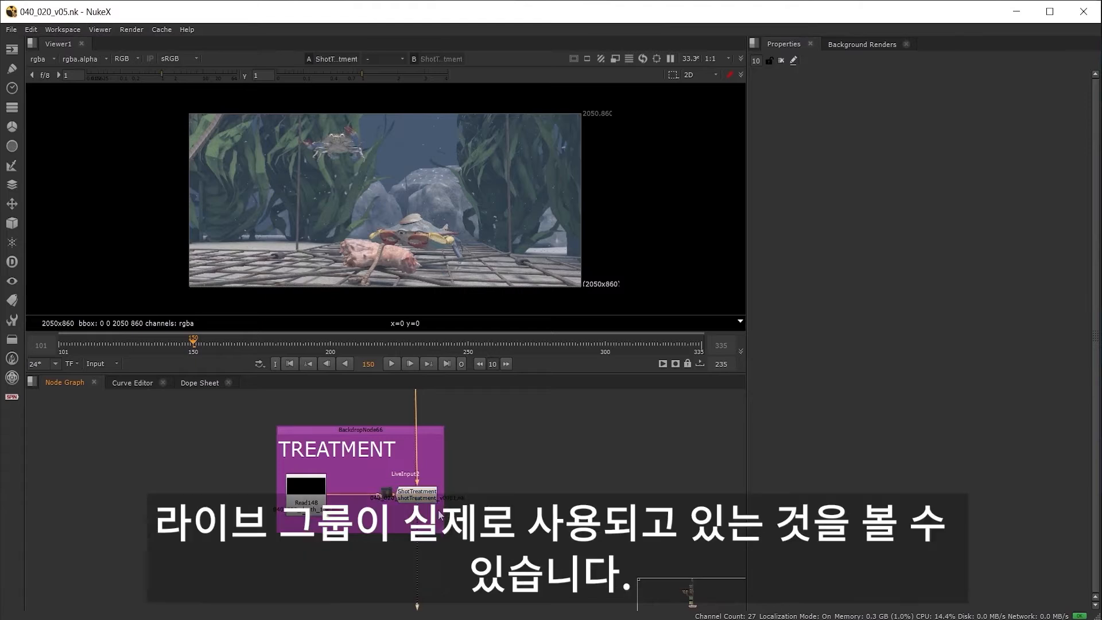
scroll(435, 506, "up", 3)
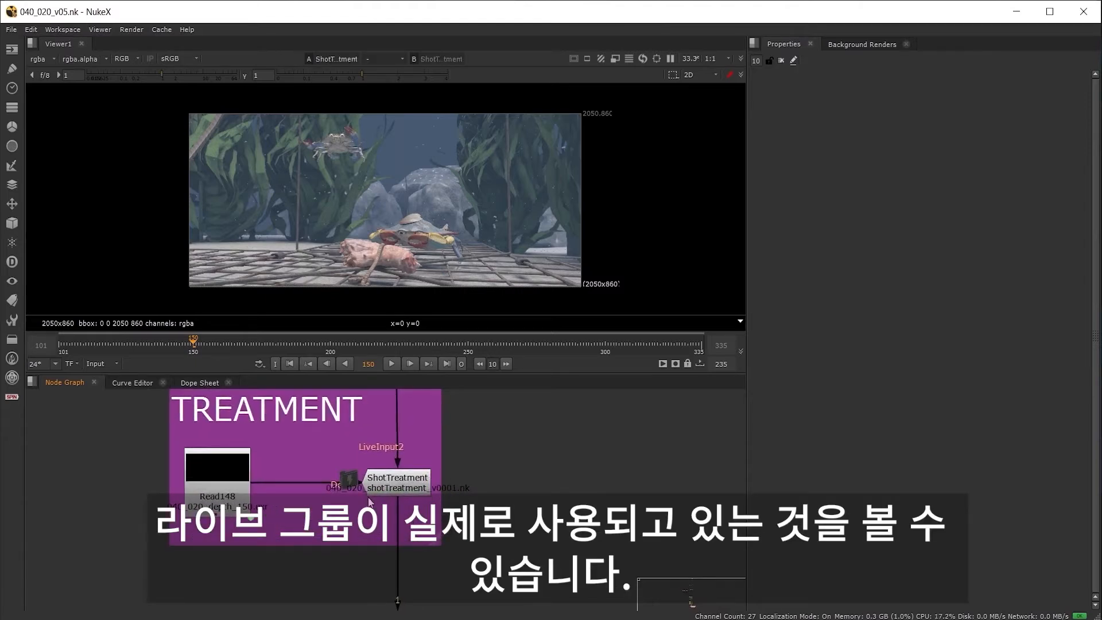
double_click(412, 495)
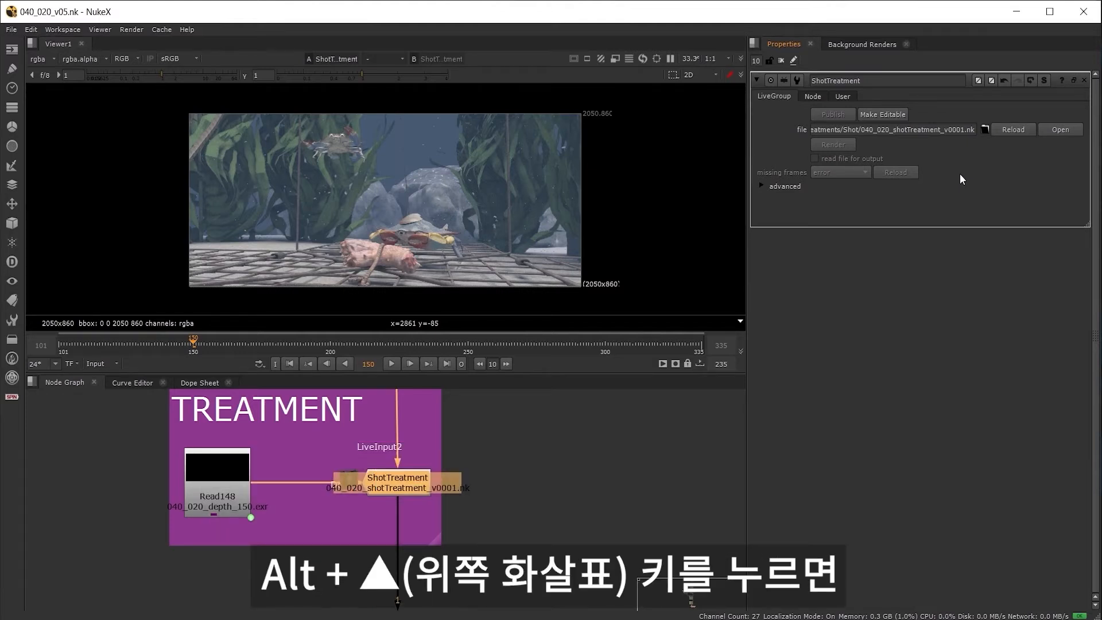
Compare ShotTreatment versions v0002 and v0003, return to v0001 and close its properties
key("alt+Up")
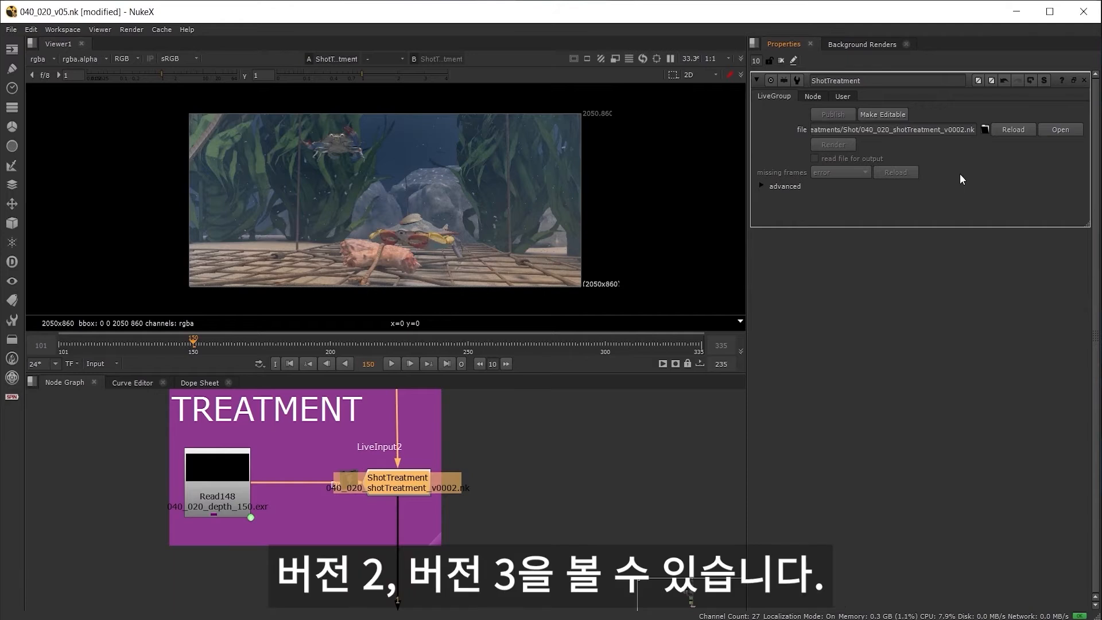
key("alt+Up")
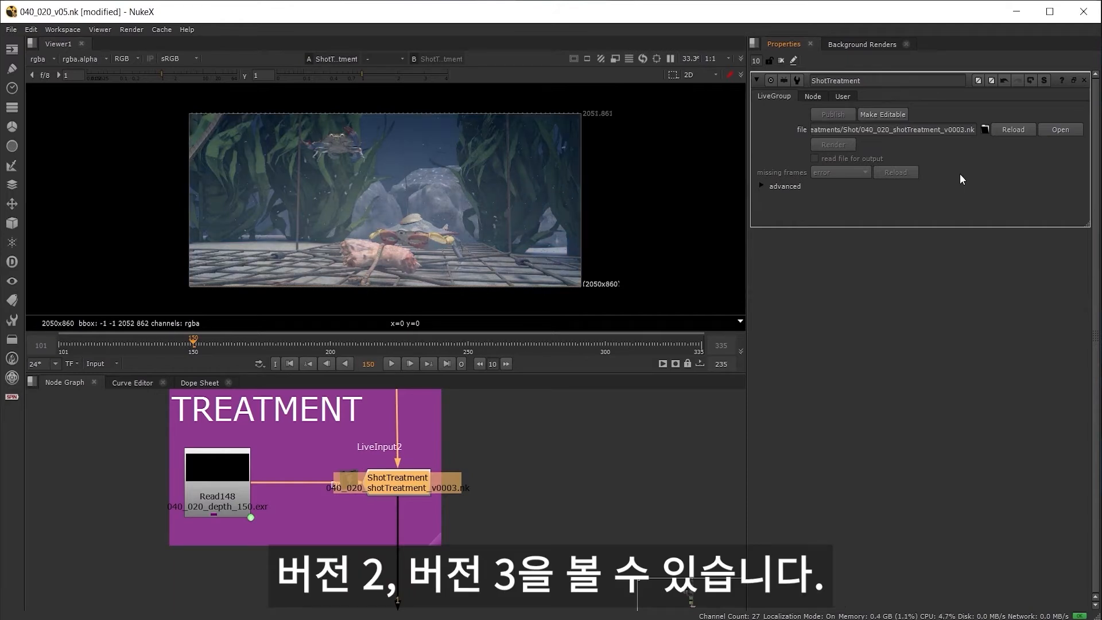
key("alt+Down")
key("alt+Down")
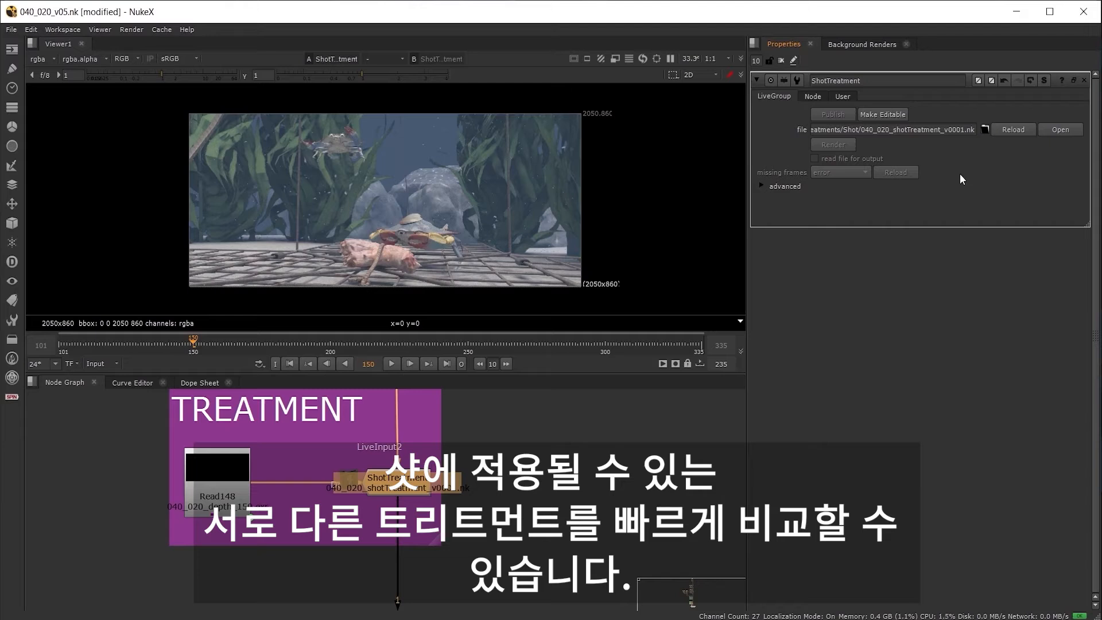
left_click(1084, 81)
View the Output1 node at the end of the script's node tree
left_click(563, 466)
scroll(512, 501, "down", 4)
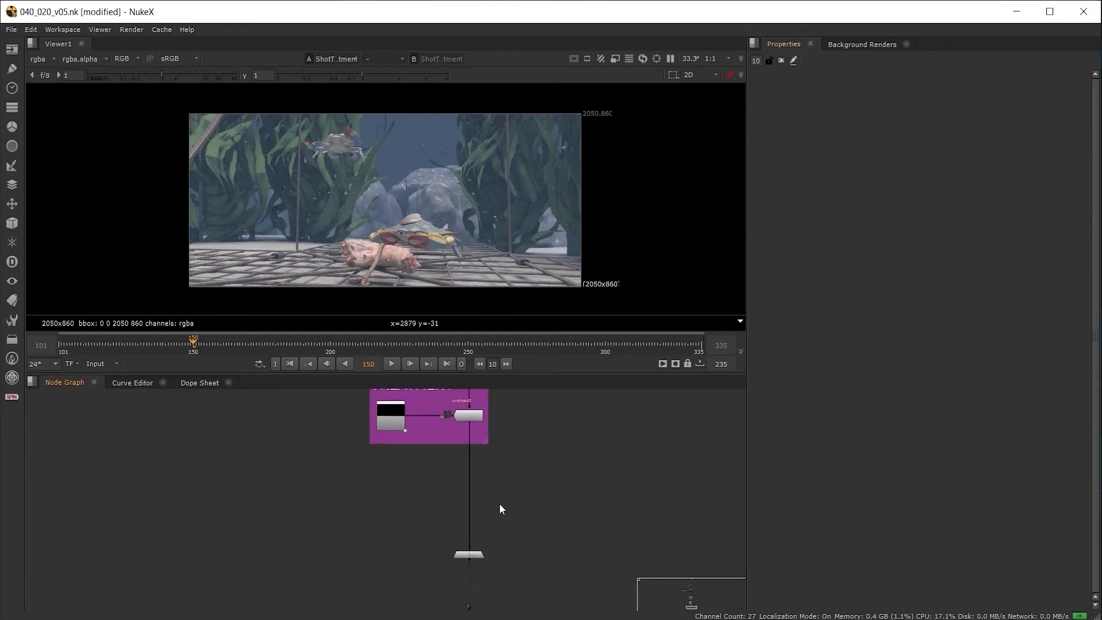
middle_click_drag(481, 520, 474, 478)
scroll(473, 478, "up", 2)
left_click(460, 521)
key("1")
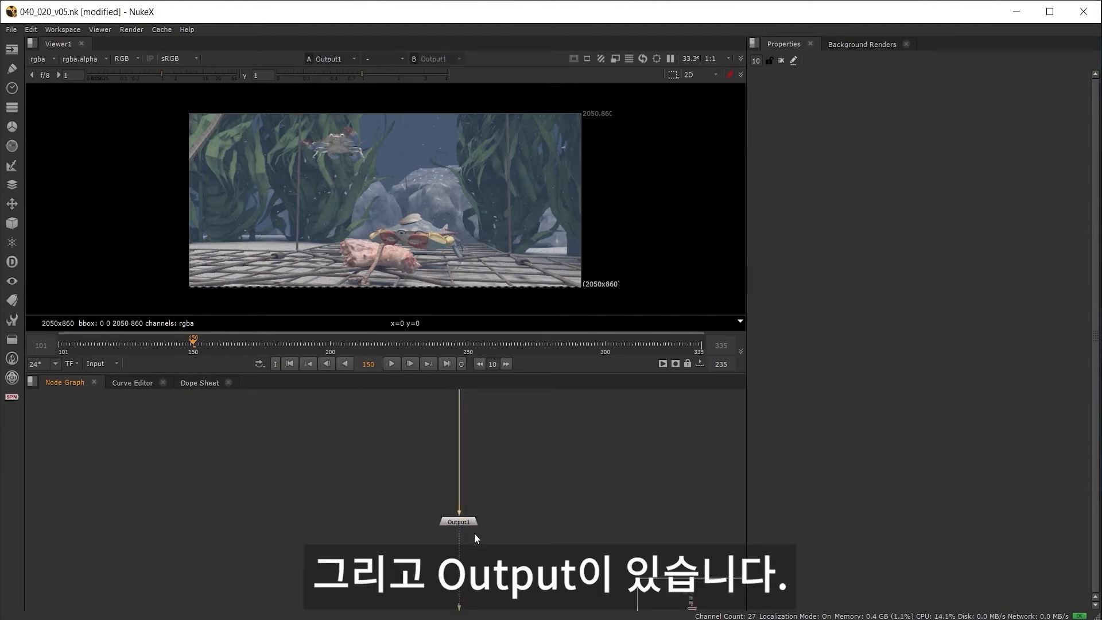
middle_click_drag(475, 538, 492, 505)
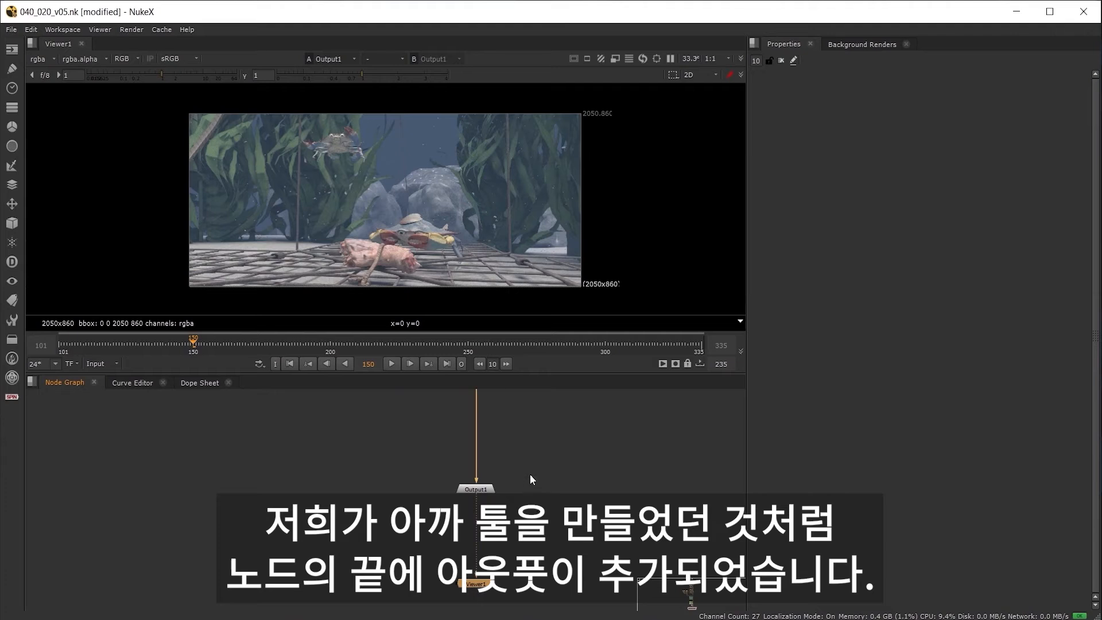
Add a LiveGroup node below the TREATMENT backdrop and insert it into the pipe between ShotTreatment and Output1
middle_click_drag(518, 420, 517, 513)
middle_click_drag(513, 444, 508, 480)
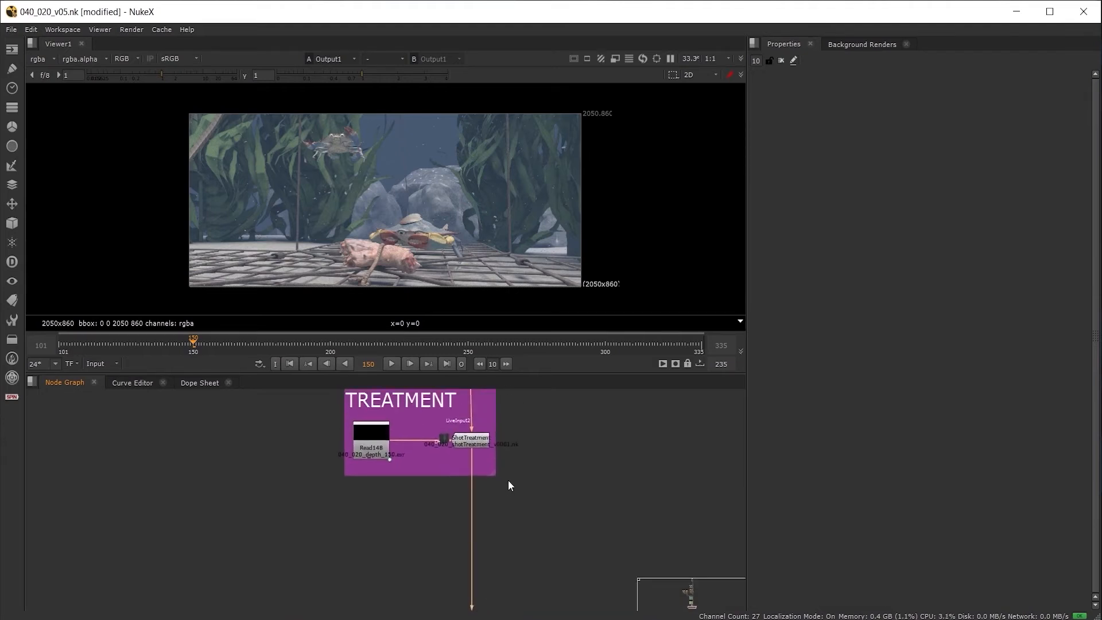
left_click(519, 516)
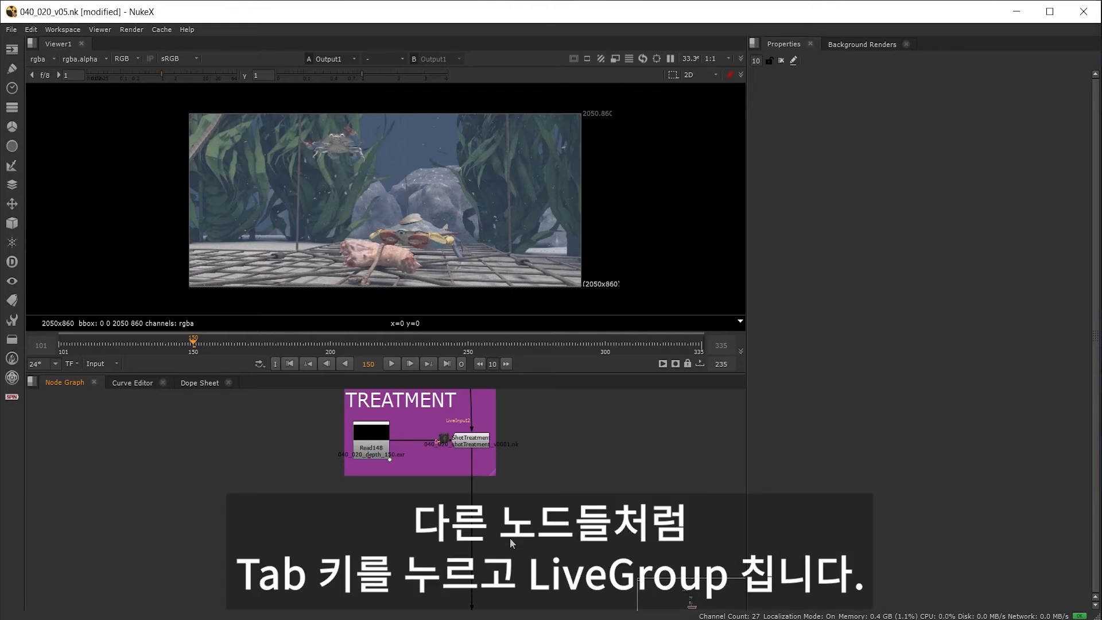
key("Tab")
type("live")
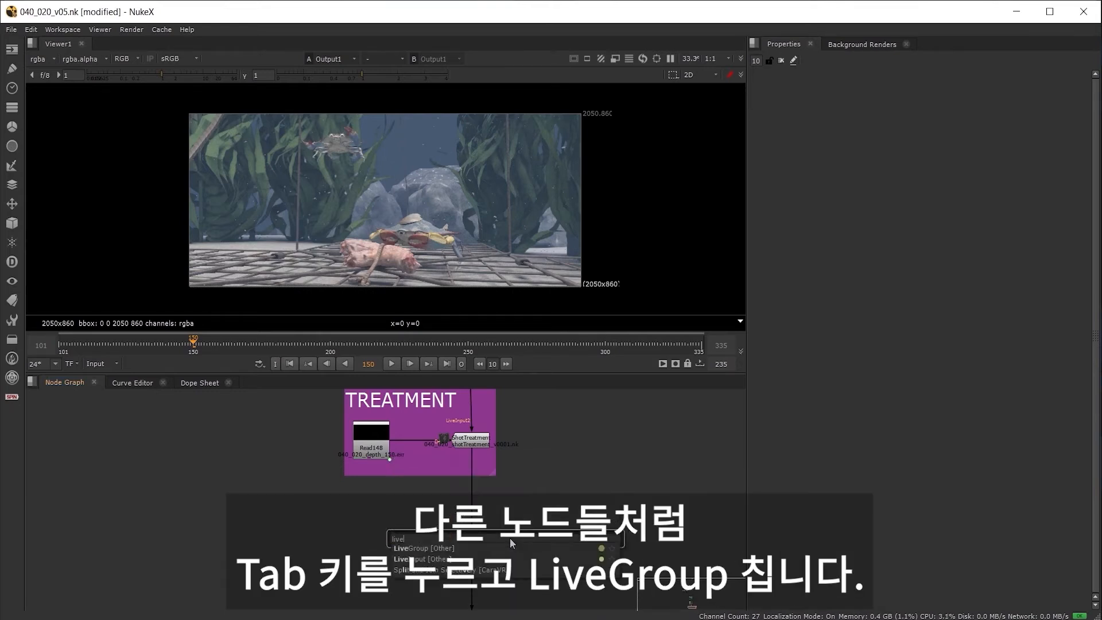
key("Return")
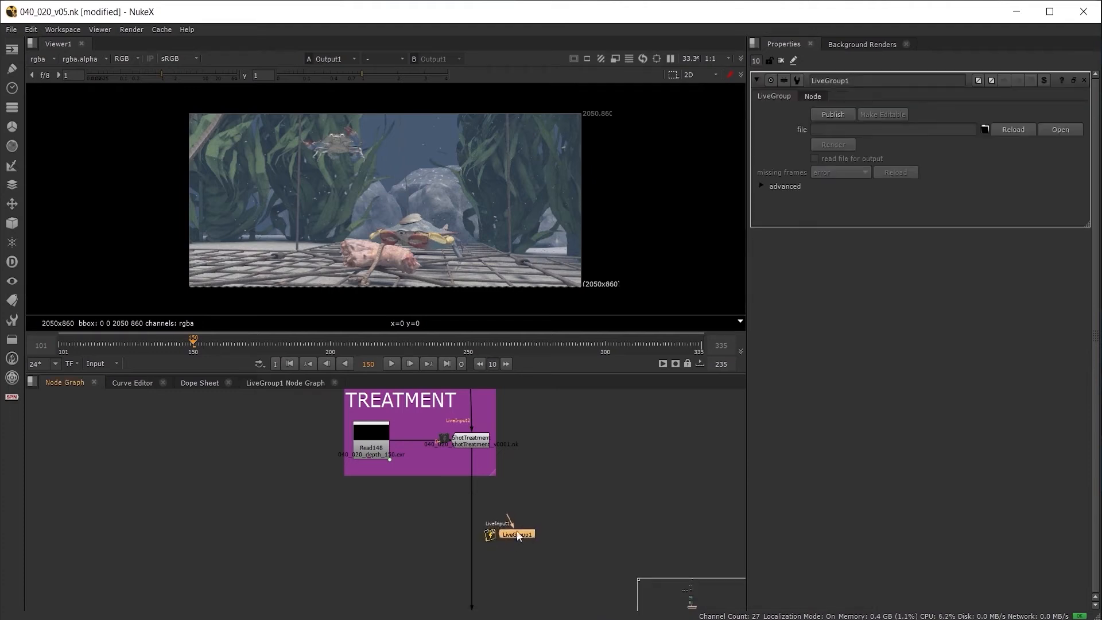
middle_click_drag(517, 532, 523, 502)
scroll(527, 482, "up", 2)
left_click_drag(526, 513, 474, 521)
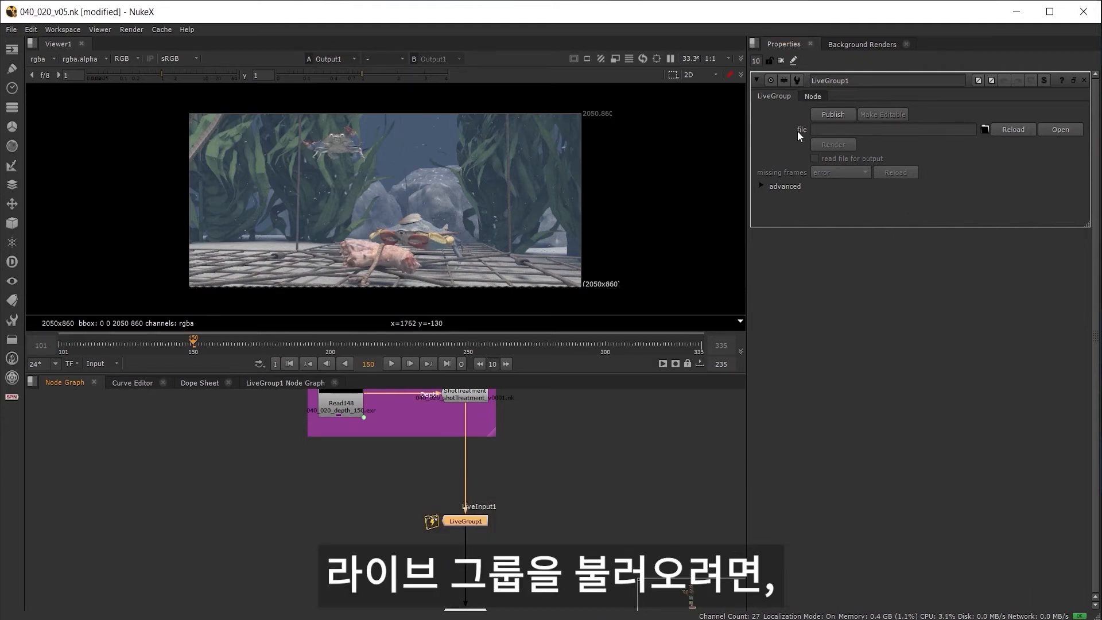
Load overallTreatment_v001.nk from the 04 Tools folder as the new LiveGroup's file
left_click(986, 131)
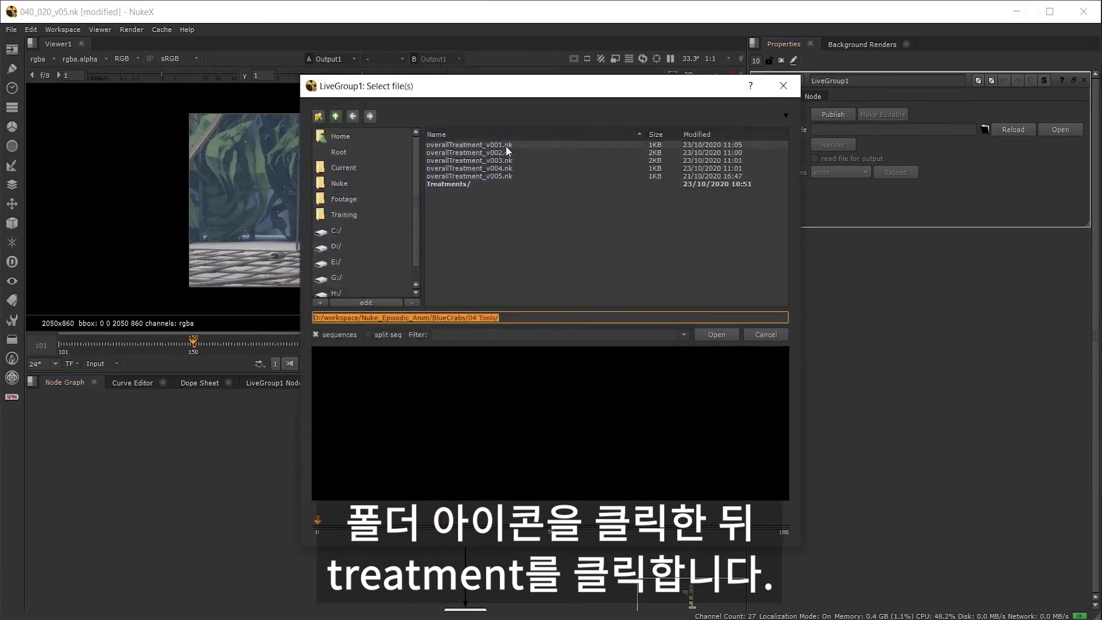
left_click(484, 145)
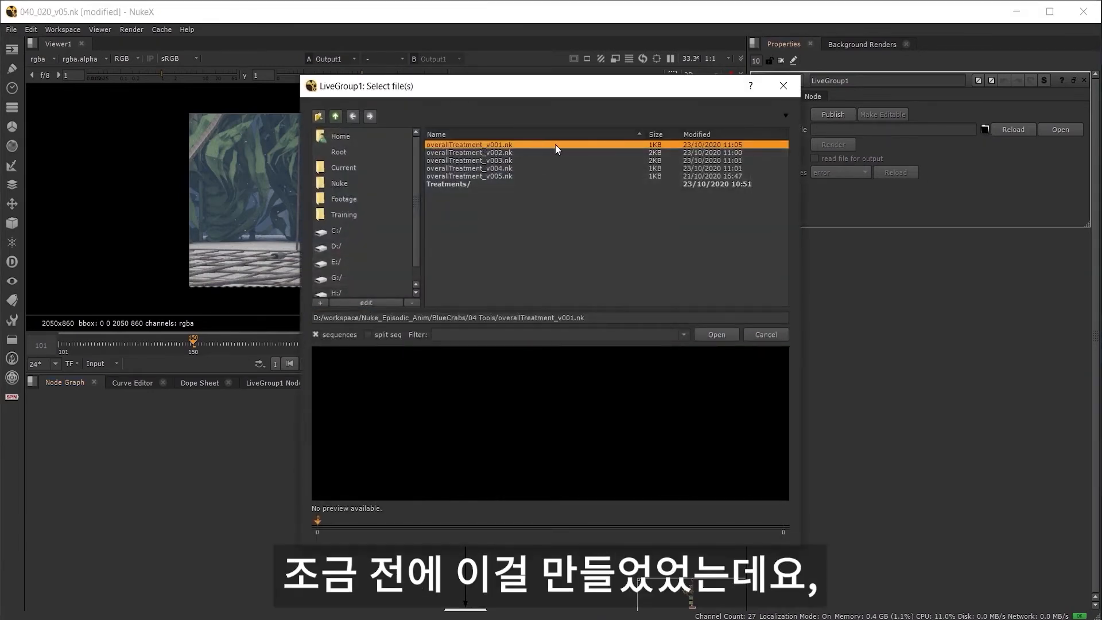
left_click(718, 334)
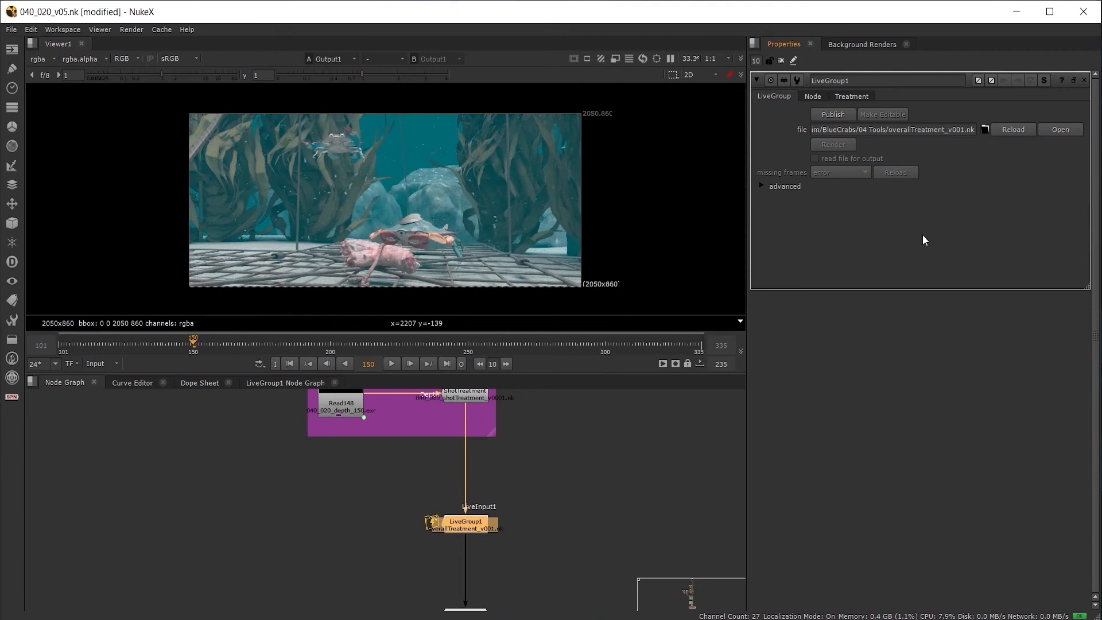
Review the LiveGroup's treatment knobs and save the script with its file set to overallTreatment_v005.nk
left_click(852, 97)
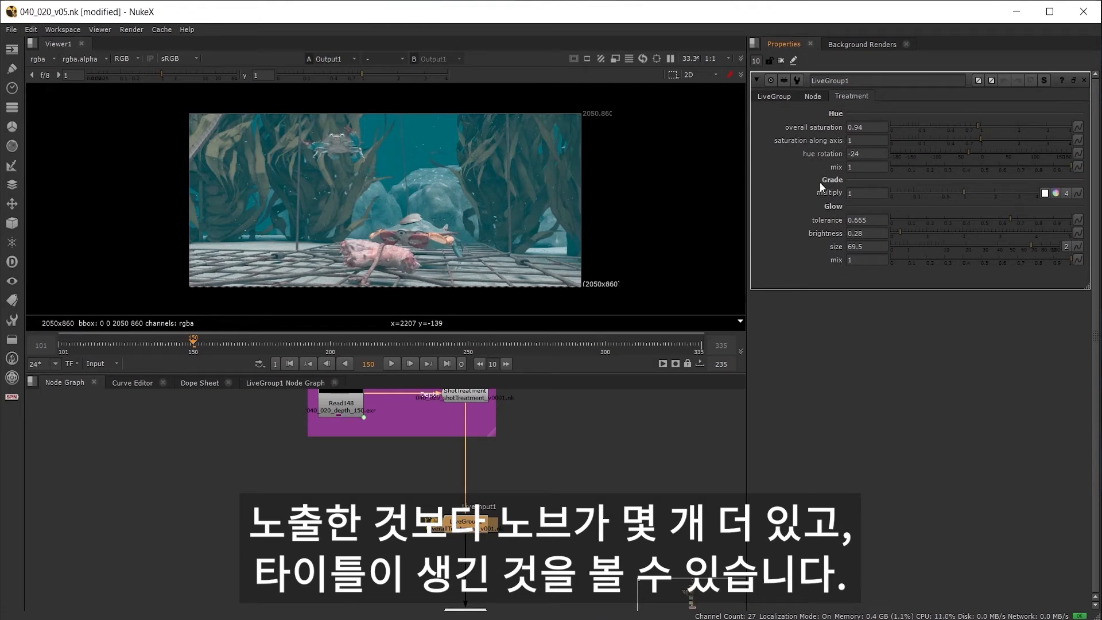
left_click(782, 98)
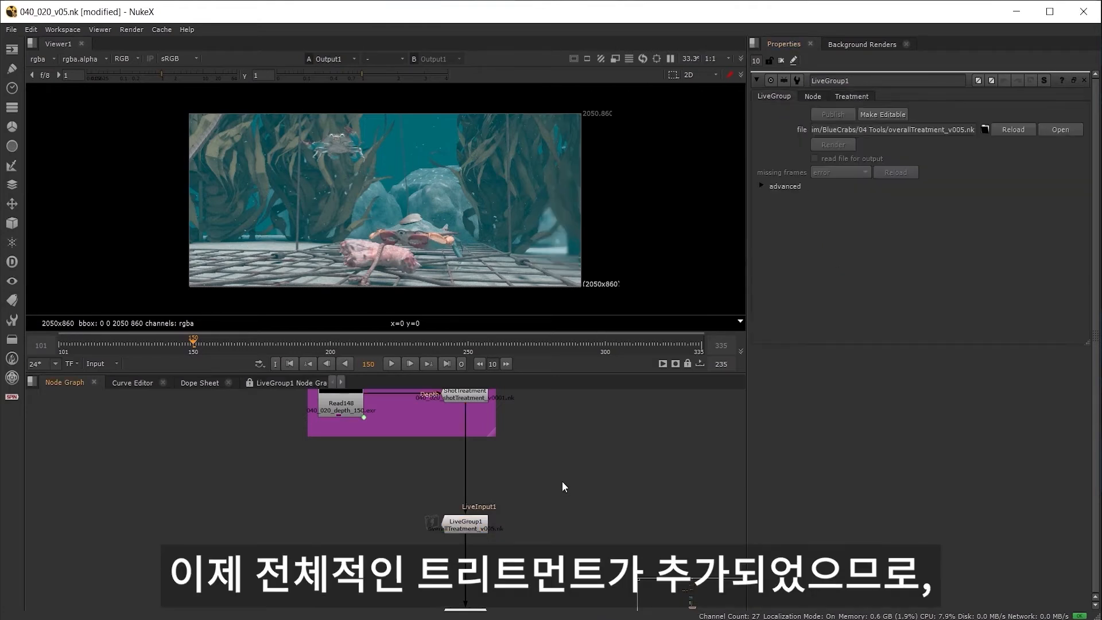
key("ctrl+s")
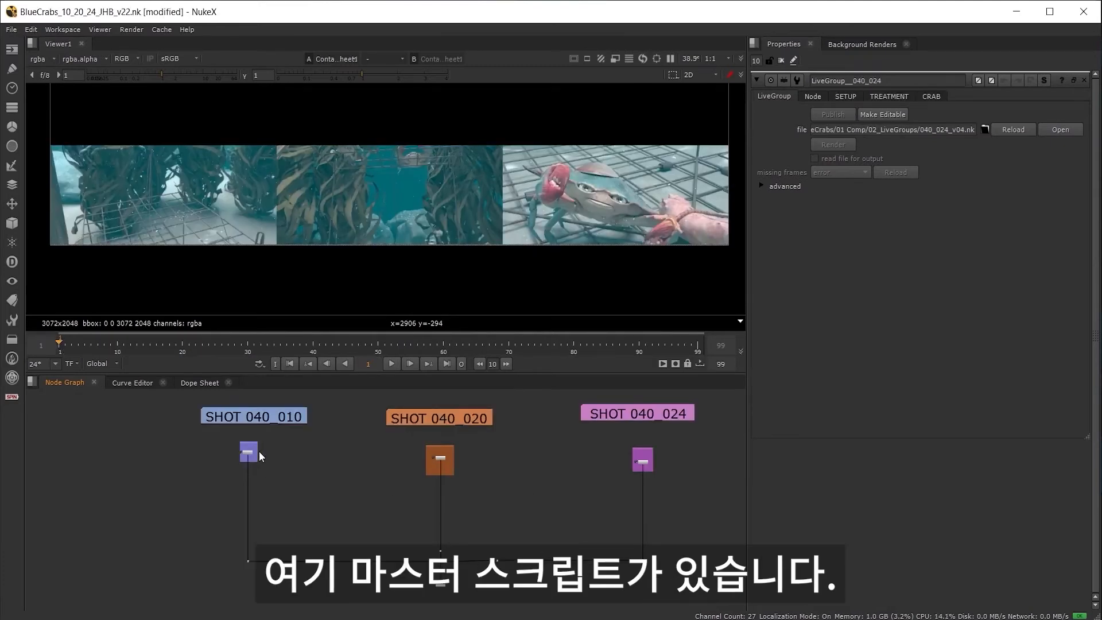
Examine the master script's three shot LiveGroups and the ContactSheet node they feed
middle_click_drag(271, 463, 296, 488)
scroll(345, 511, "up", 3)
middle_click_drag(346, 519, 490, 493)
scroll(485, 491, "down", 4)
middle_click_drag(457, 527, 506, 499)
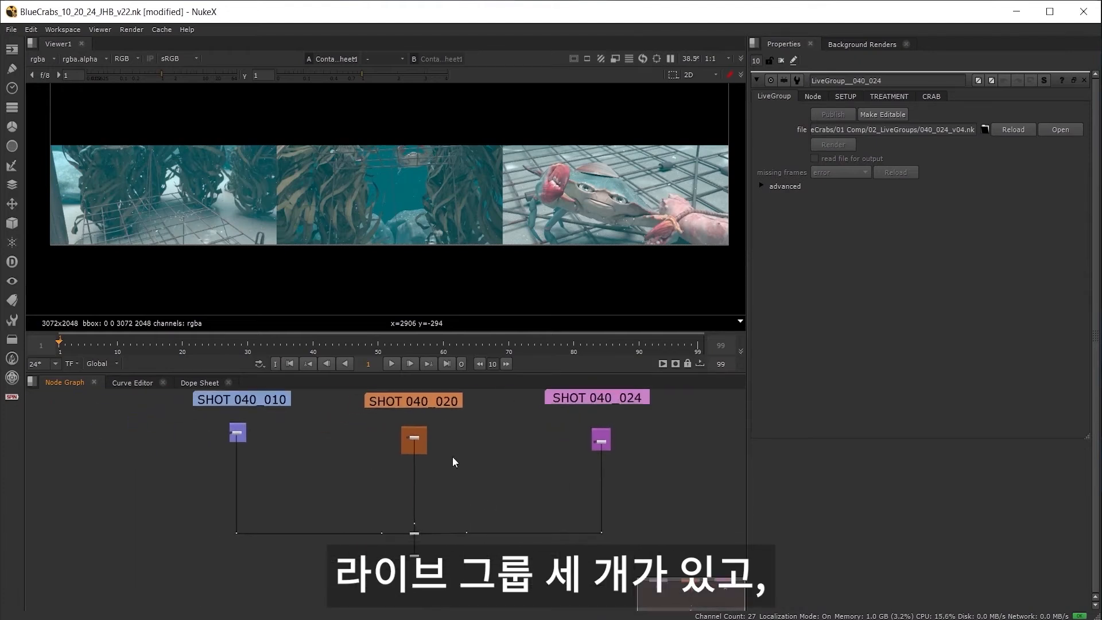
scroll(424, 560, "up", 6)
middle_click_drag(408, 475, 421, 512)
left_click(414, 501)
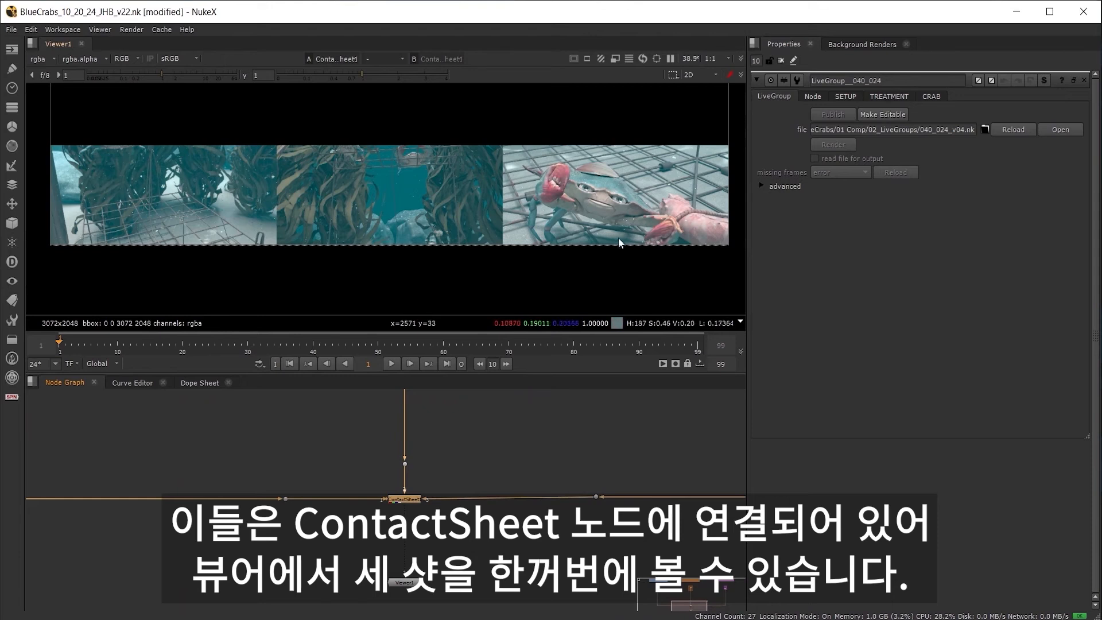
left_click(504, 470)
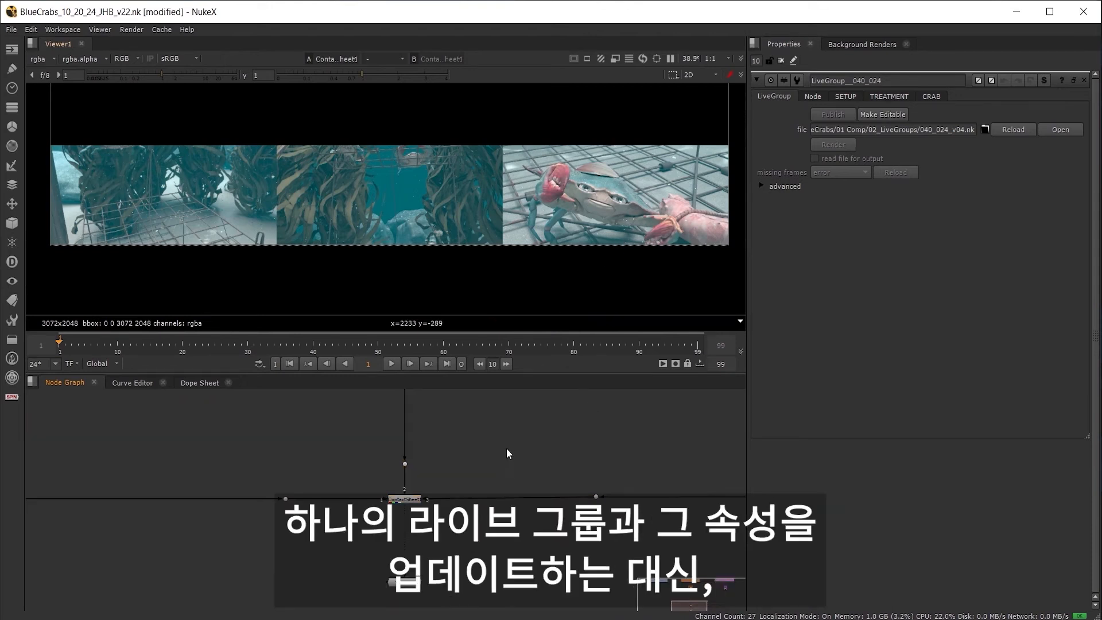
Select all three shot LiveGroups, compare them one version down and return them to their current version
middle_click_drag(505, 440, 503, 546)
scroll(503, 437, "down", 2)
scroll(514, 422, "down", 3)
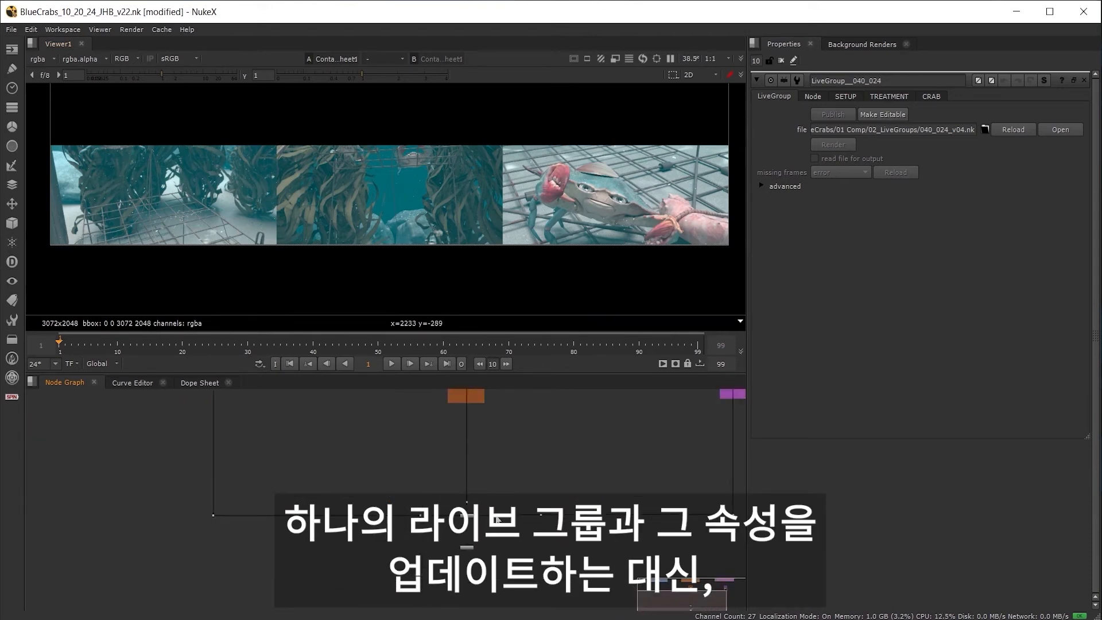
middle_click_drag(517, 402, 495, 484)
scroll(516, 481, "down", 1)
left_click_drag(243, 449, 713, 477)
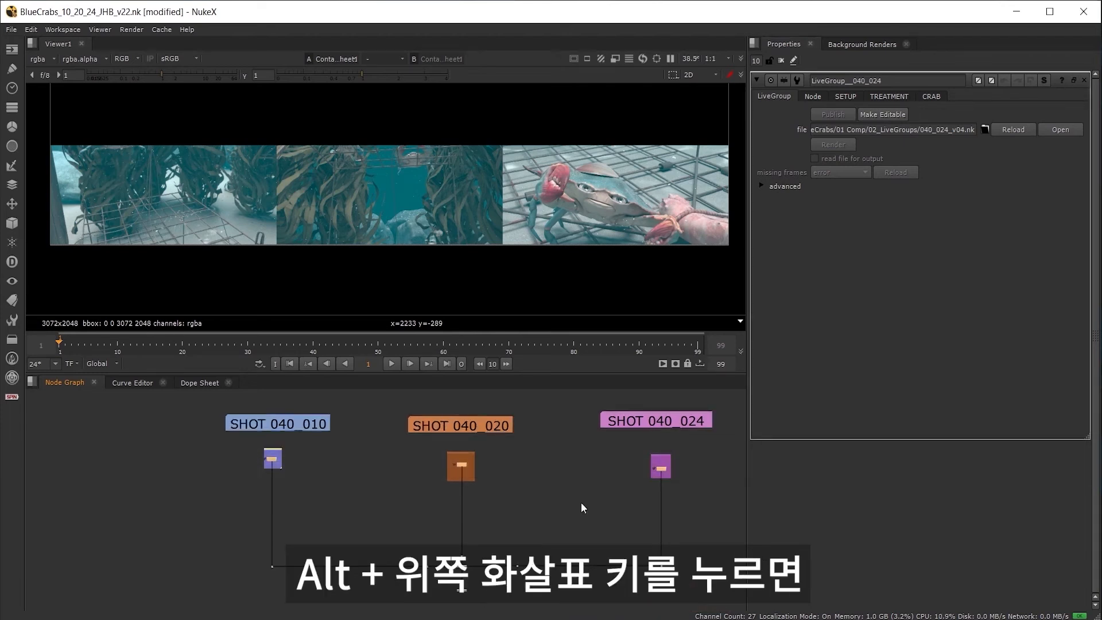
key("alt+Down")
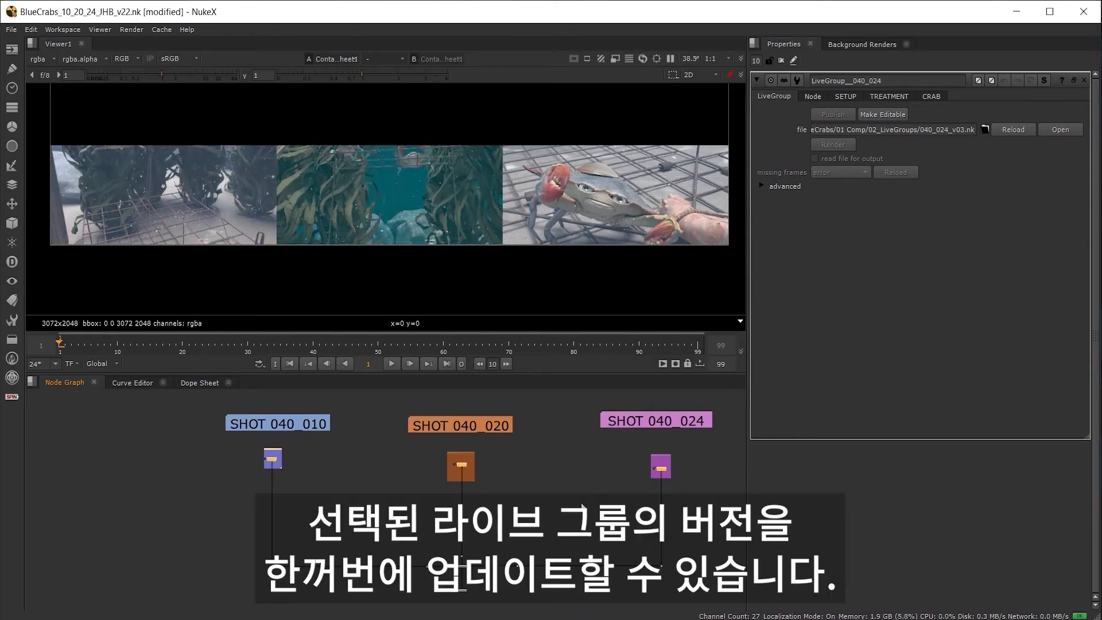
key("alt+Up")
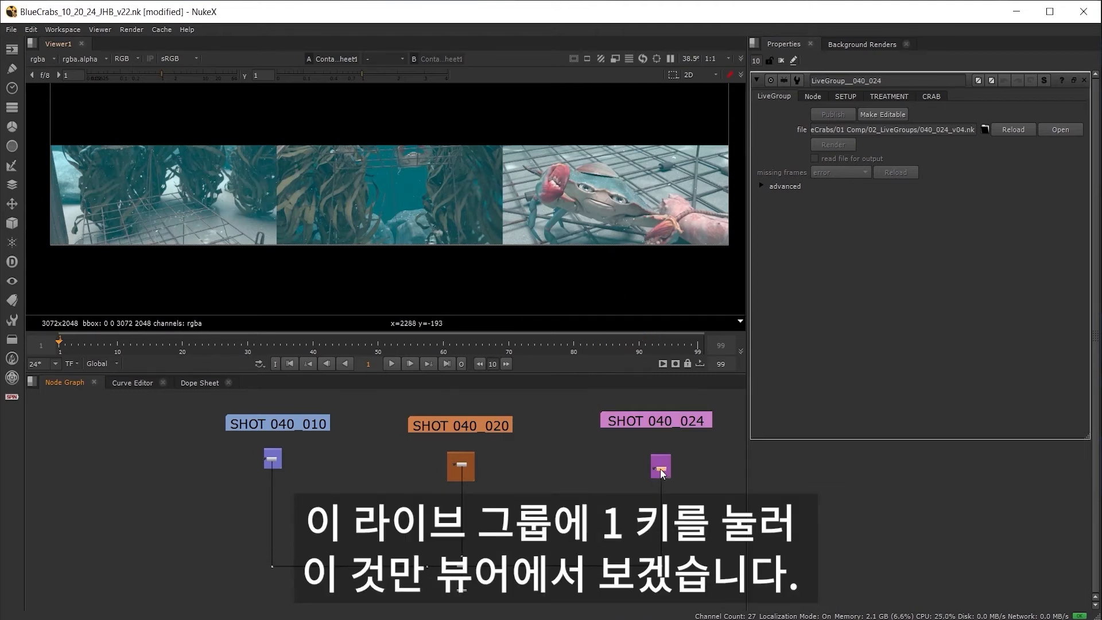
View only the SHOT 040_024 LiveGroup's output, open its properties and examine its setup and treatment controls
key("1")
key("f")
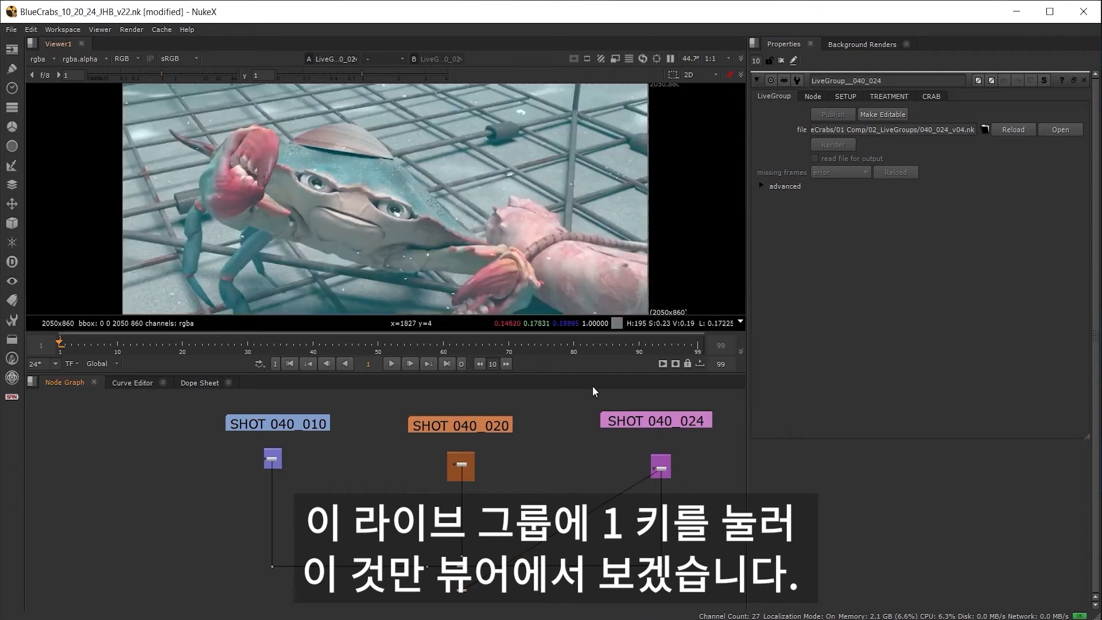
middle_click_drag(595, 470, 507, 494)
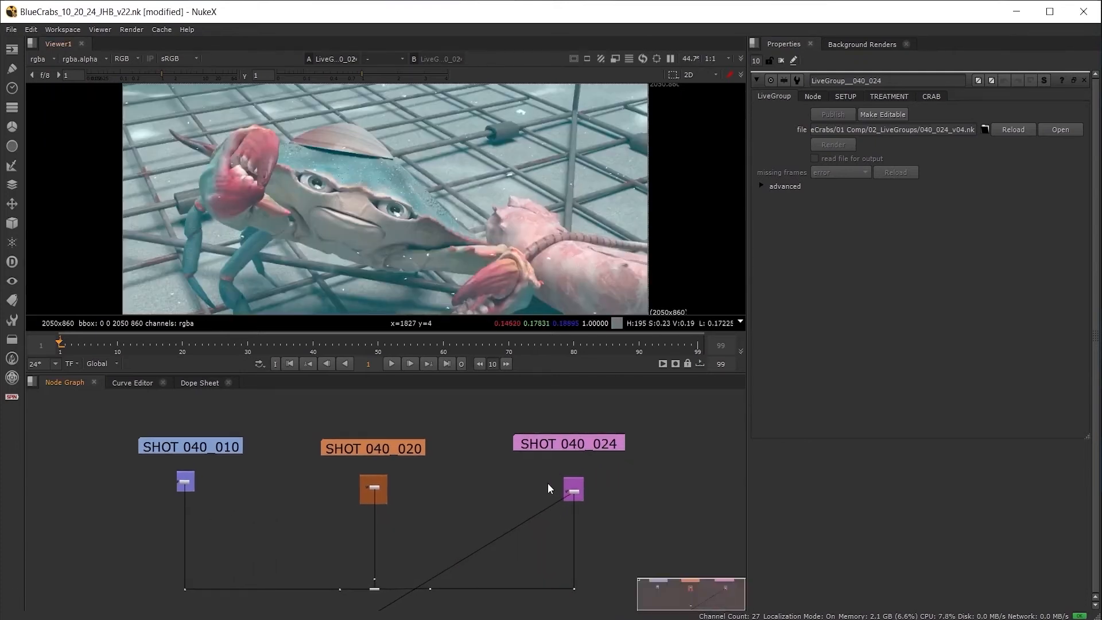
scroll(547, 484, "up", 3)
double_click(598, 498)
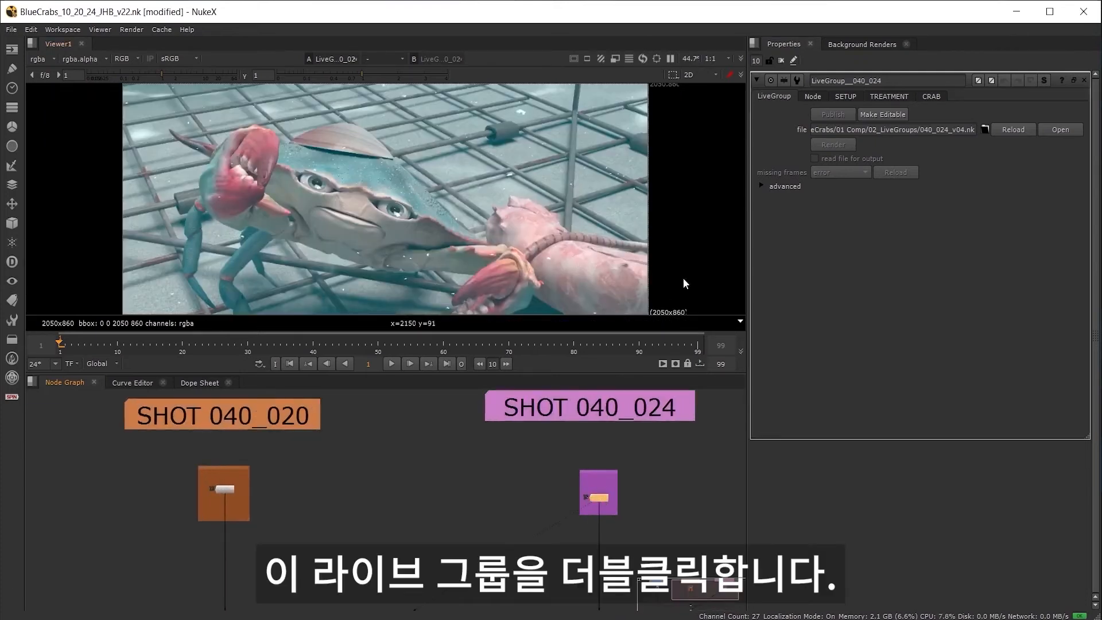
left_click(851, 96)
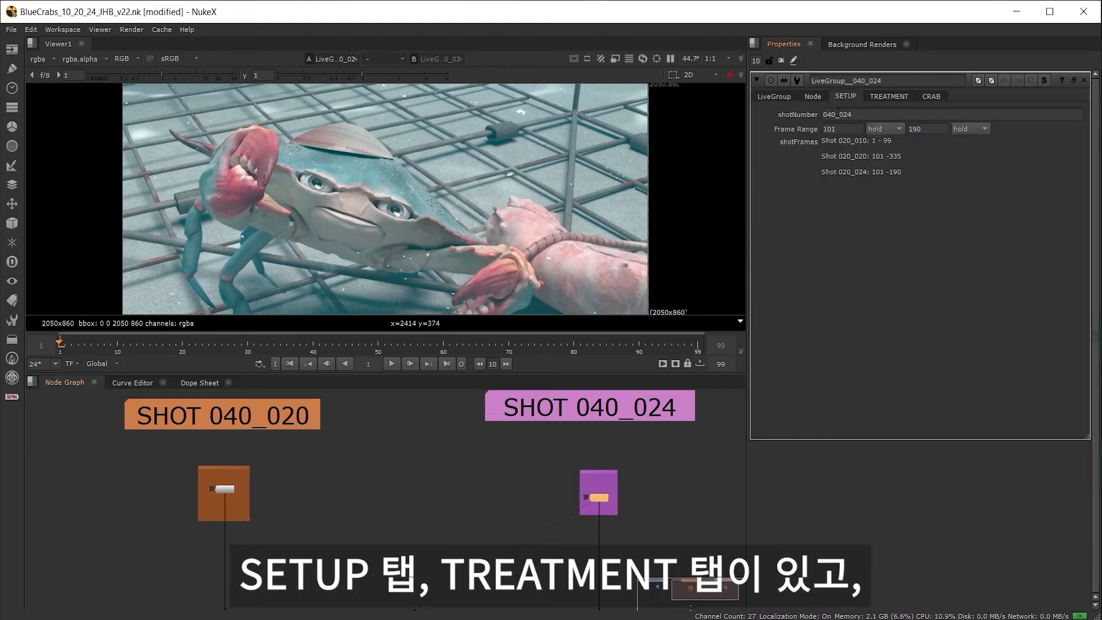
left_click(887, 96)
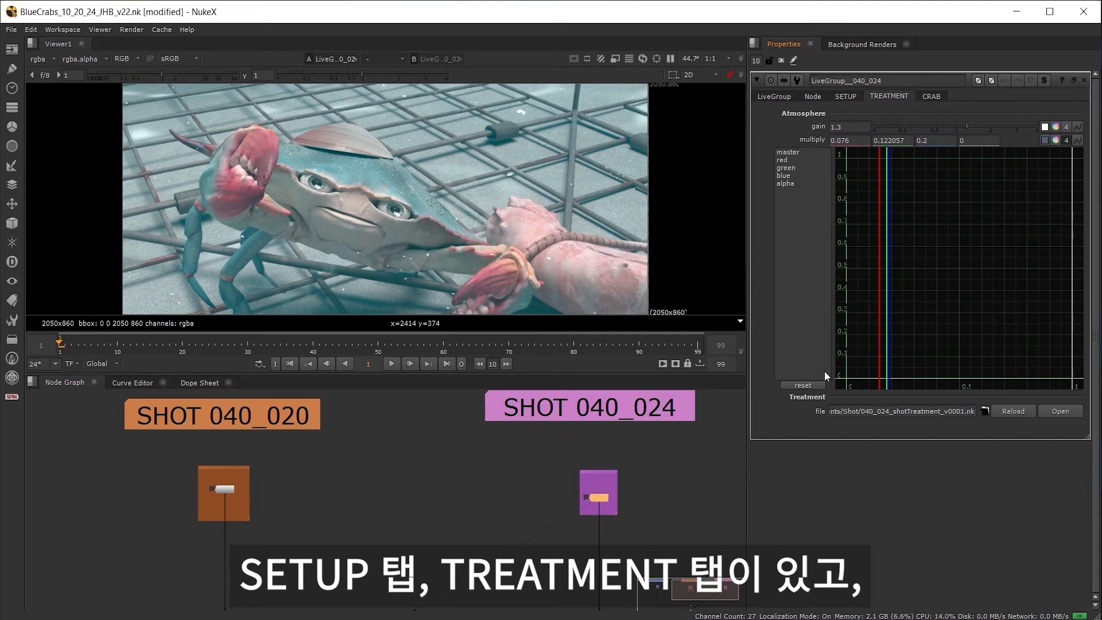
Set the Crab 1 lum whitepoint of the 040_024 LiveGroup to red 0.16 and green 0.27
left_click(931, 96)
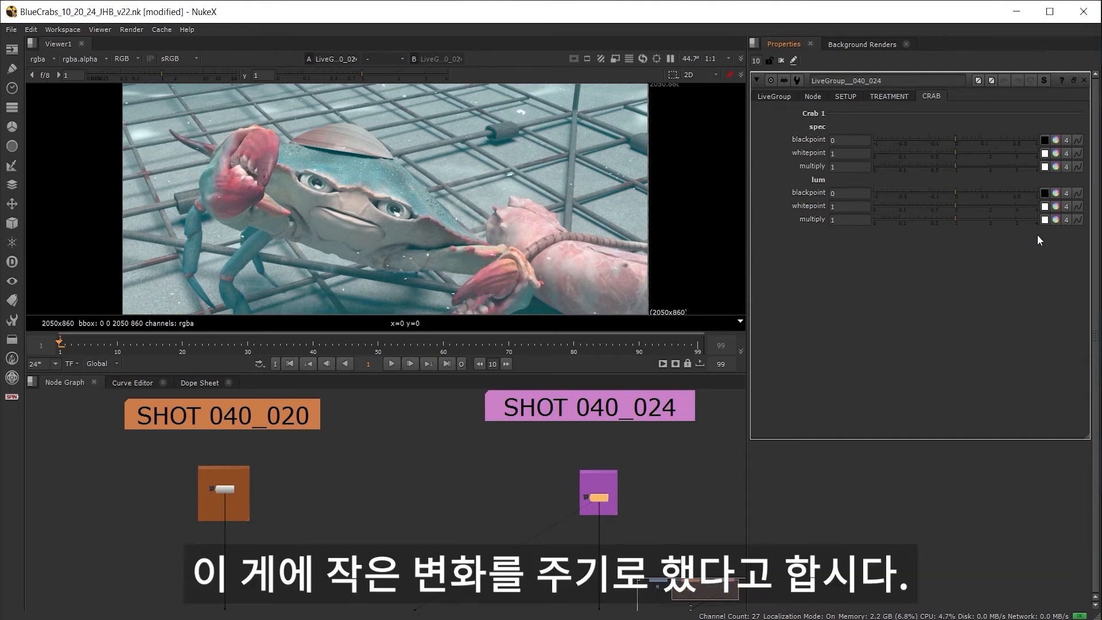
left_click(1056, 206)
left_click_drag(955, 219, 916, 233)
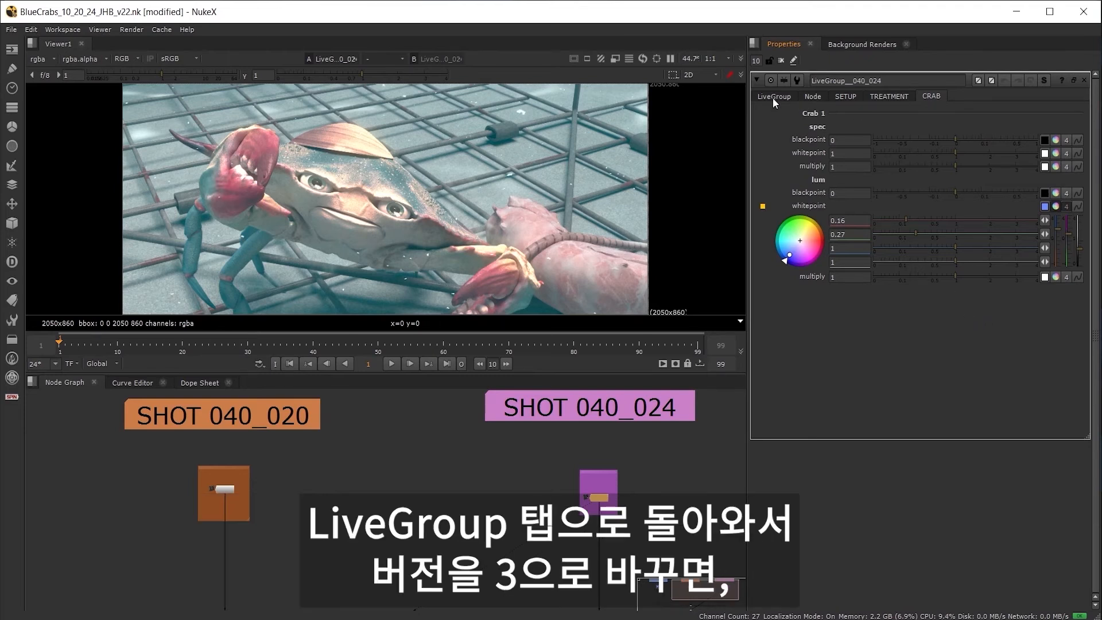
Compare versions v03 and v02 of the 040_024 LiveGroup with the whitepoint override, and return to v04
left_click(773, 97)
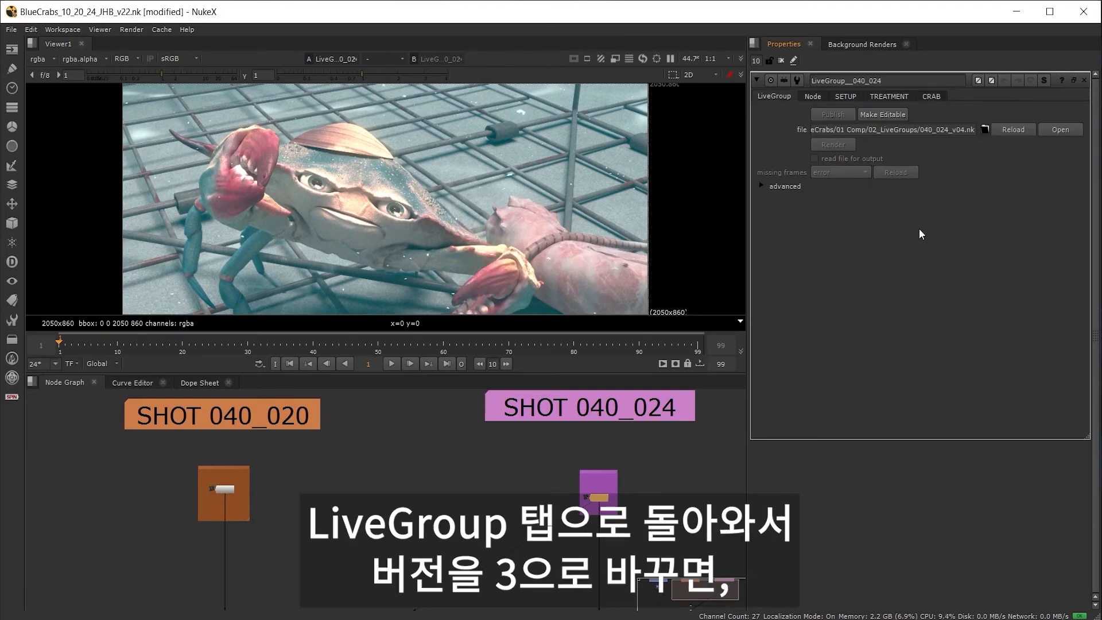
key("alt+Down")
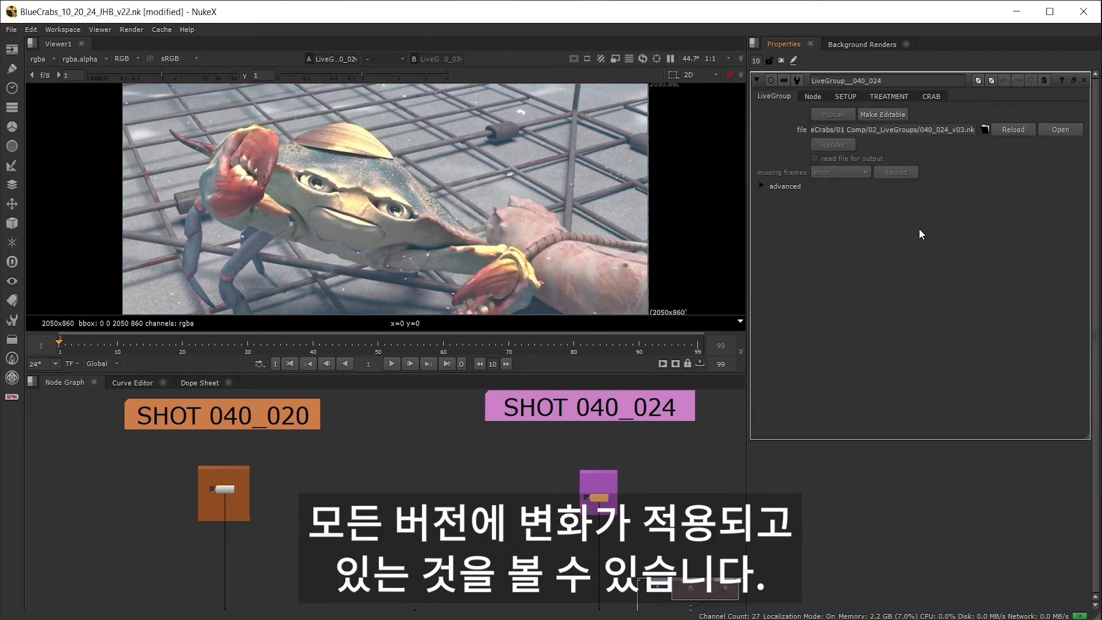
key("alt+Down")
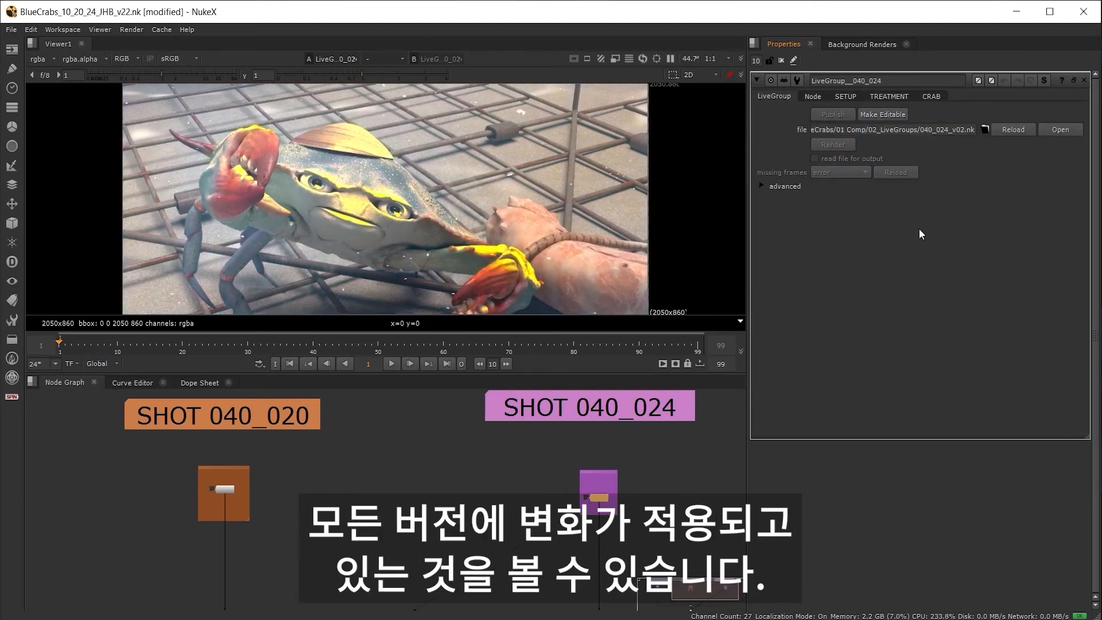
key("alt+Up")
key("alt+Up")
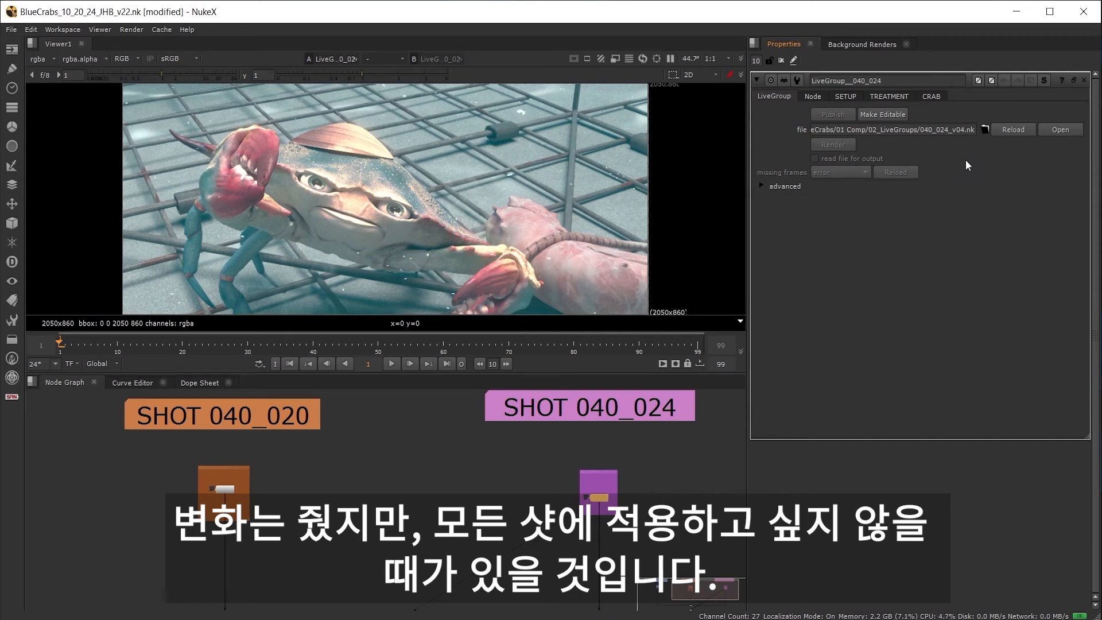
Make the 040_024 LiveGroup editable and apply its override values to the LiveGroup
left_click(881, 115)
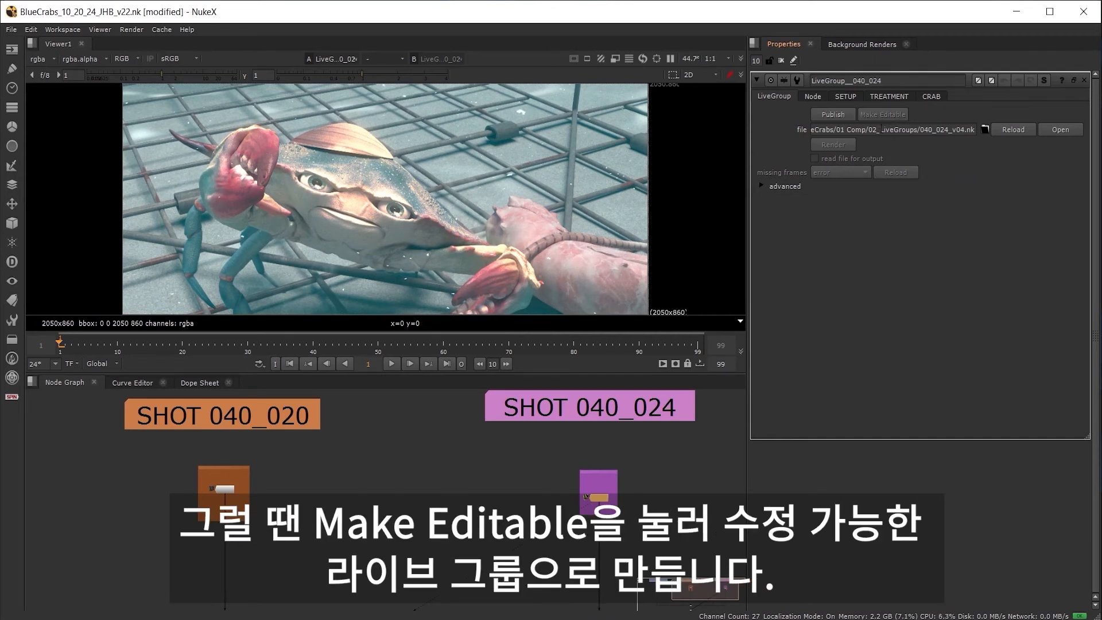
right_click(788, 128)
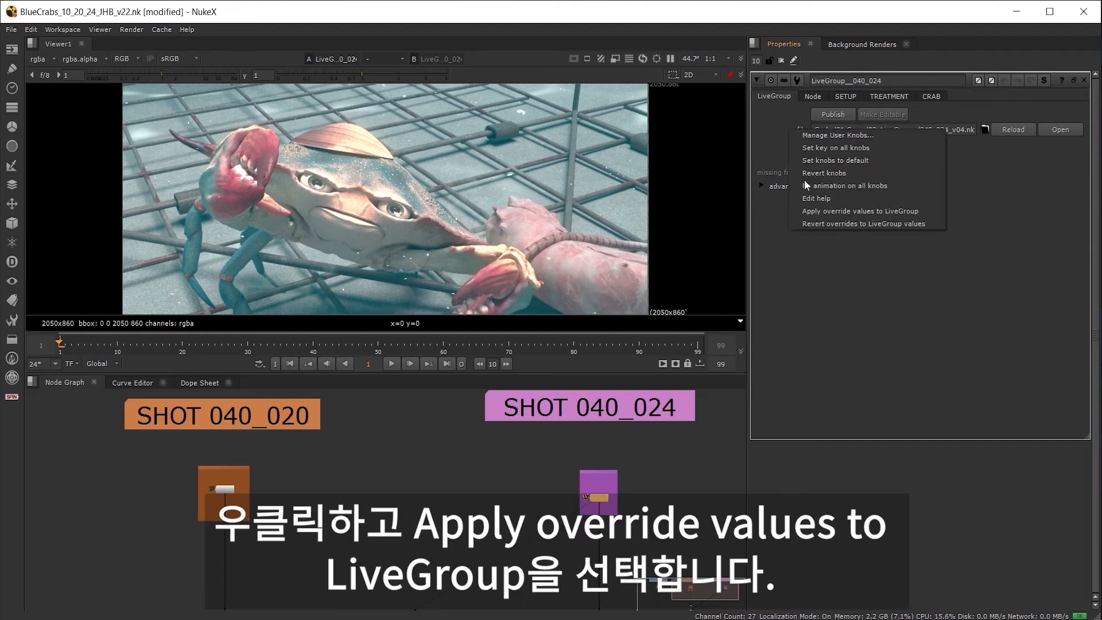
left_click(819, 211)
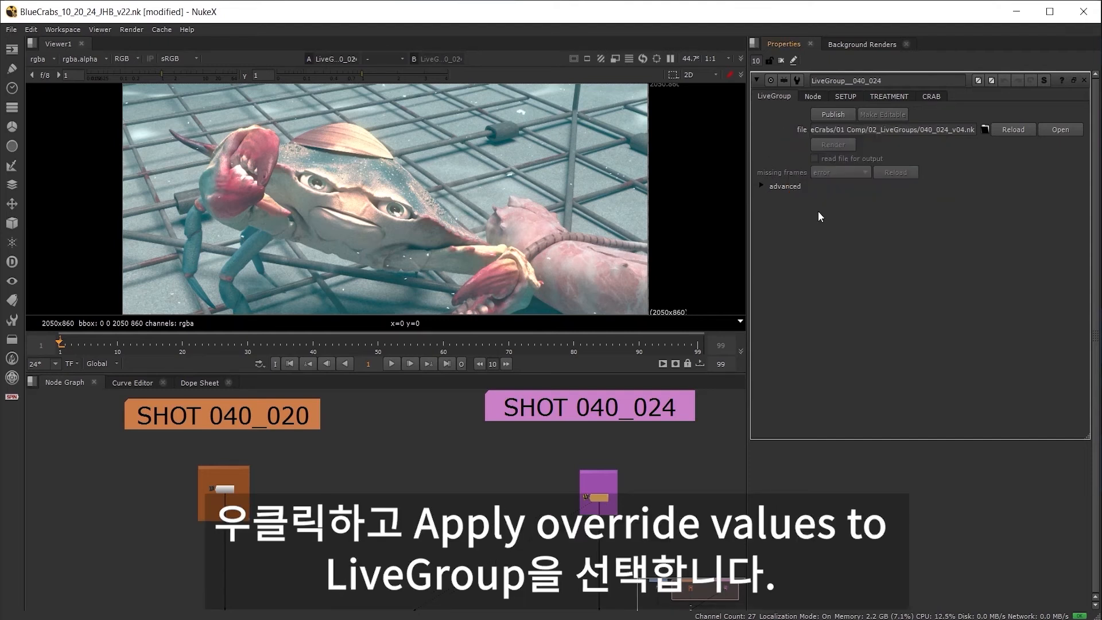
Publish the edited LiveGroup as a new version named 040_024_v05.nk
left_click(828, 115)
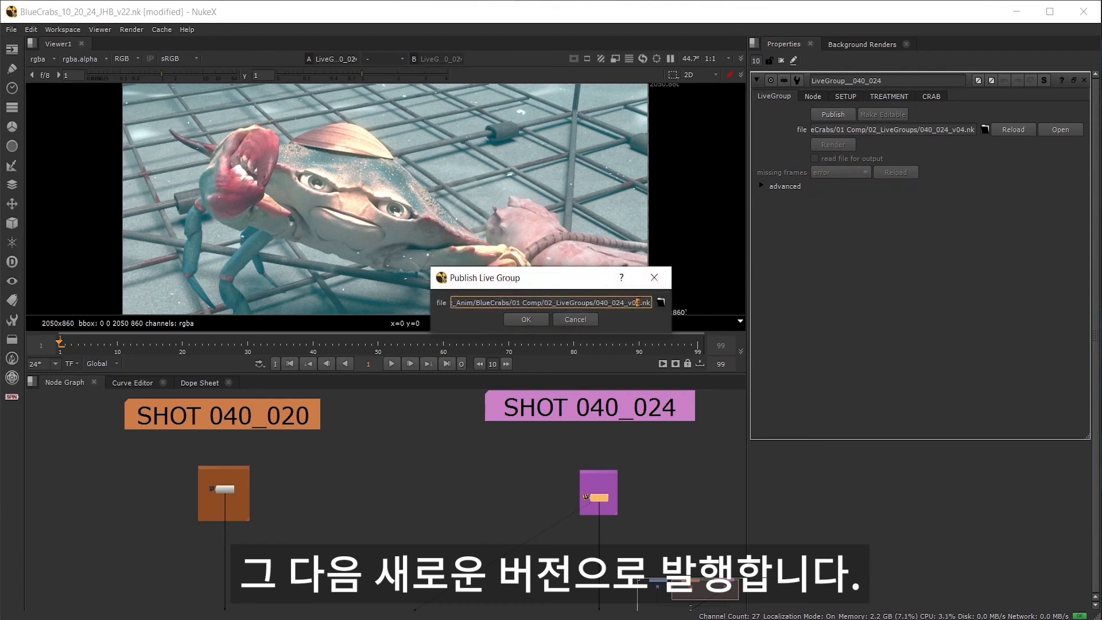
type("5")
left_click(526, 320)
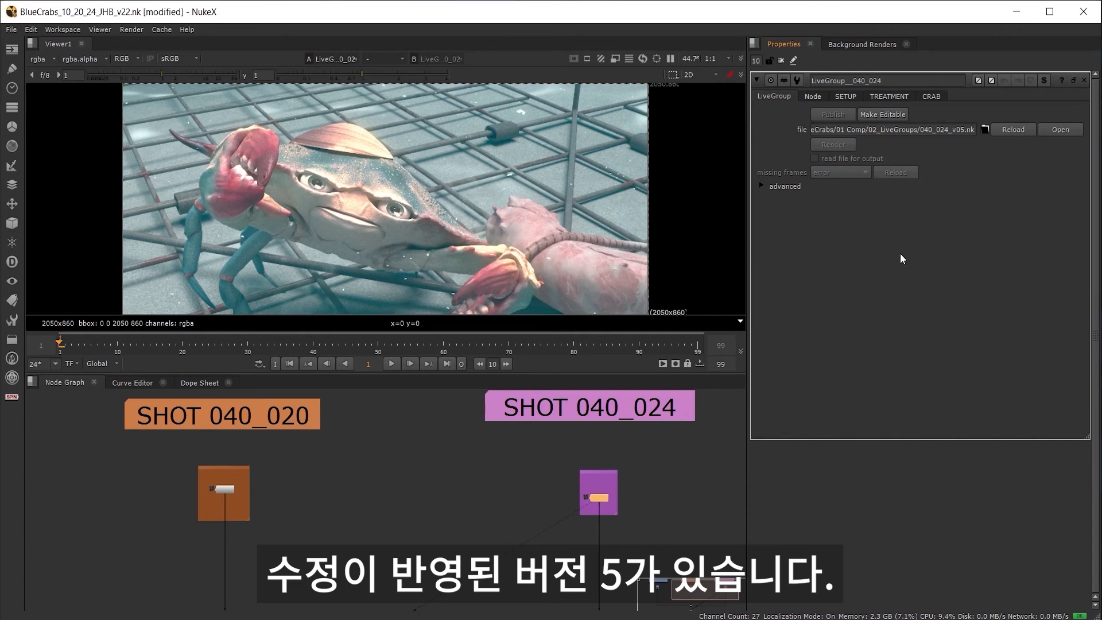
scroll(522, 457, "down", 2)
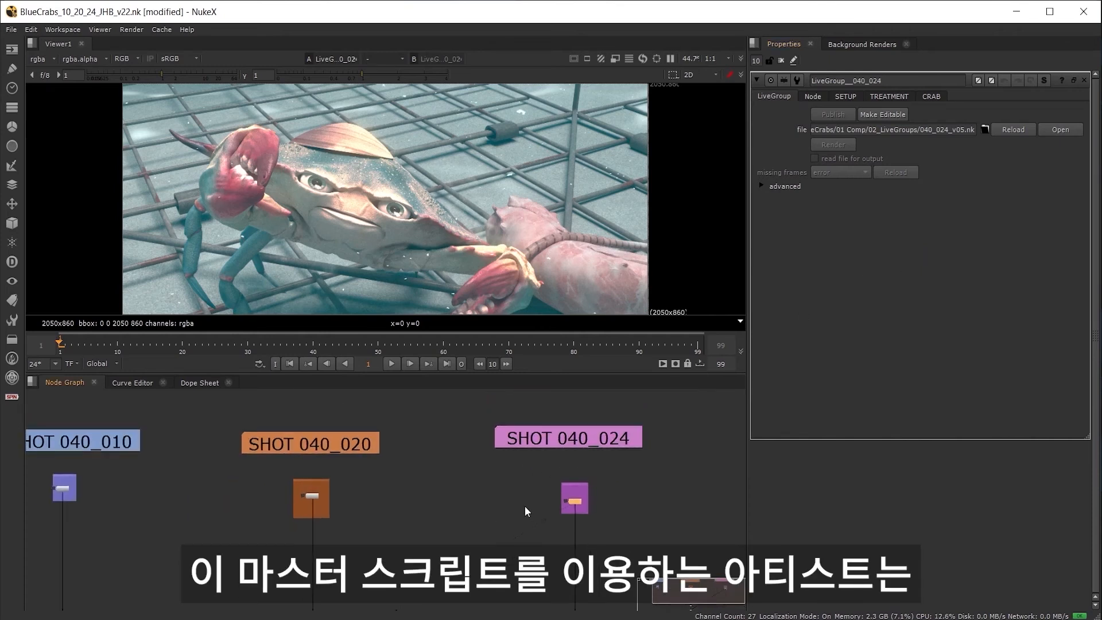
Open the 040_024 LiveGroup's internal node graph and the properties of the lowest Grade node in the MD_PROPS backdrop
scroll(525, 494, "down", 3)
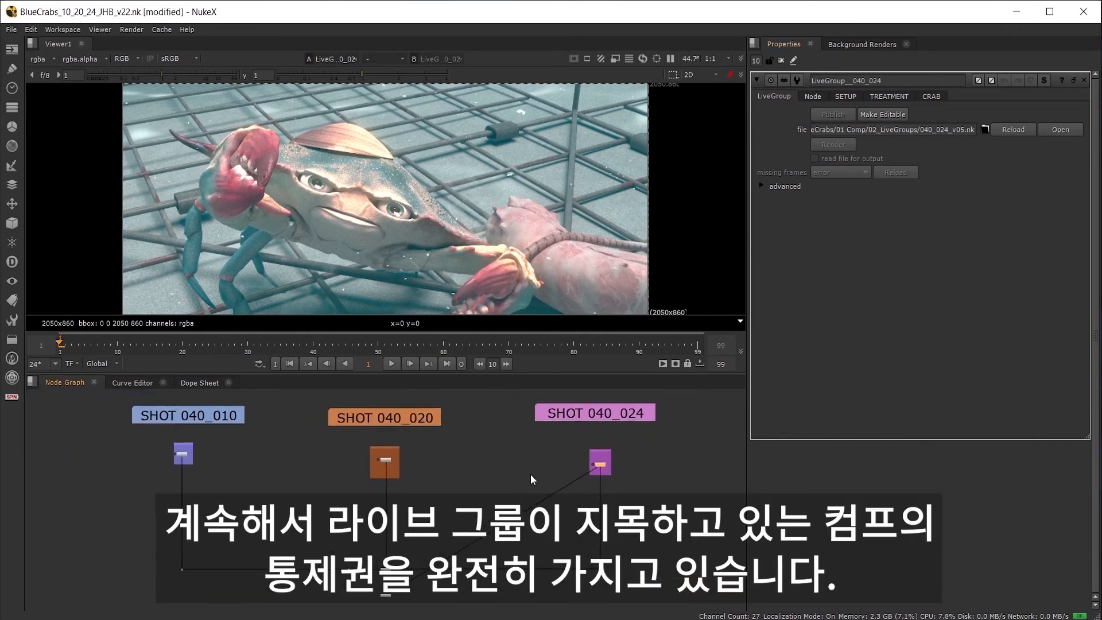
middle_click_drag(531, 475, 532, 477)
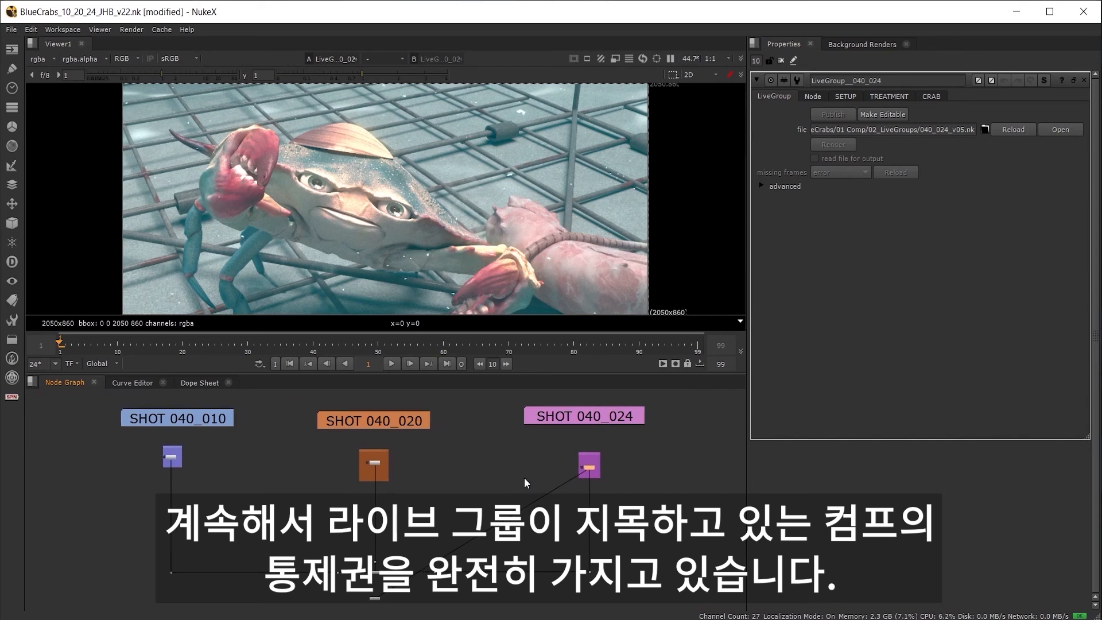
scroll(586, 479, "up", 3)
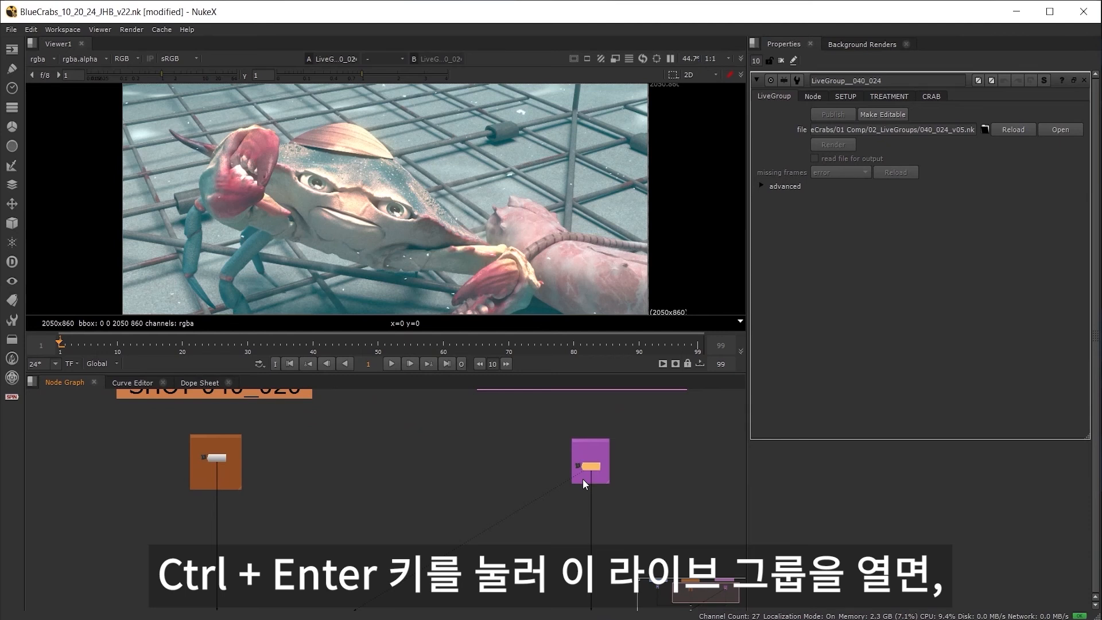
key("ctrl+Return")
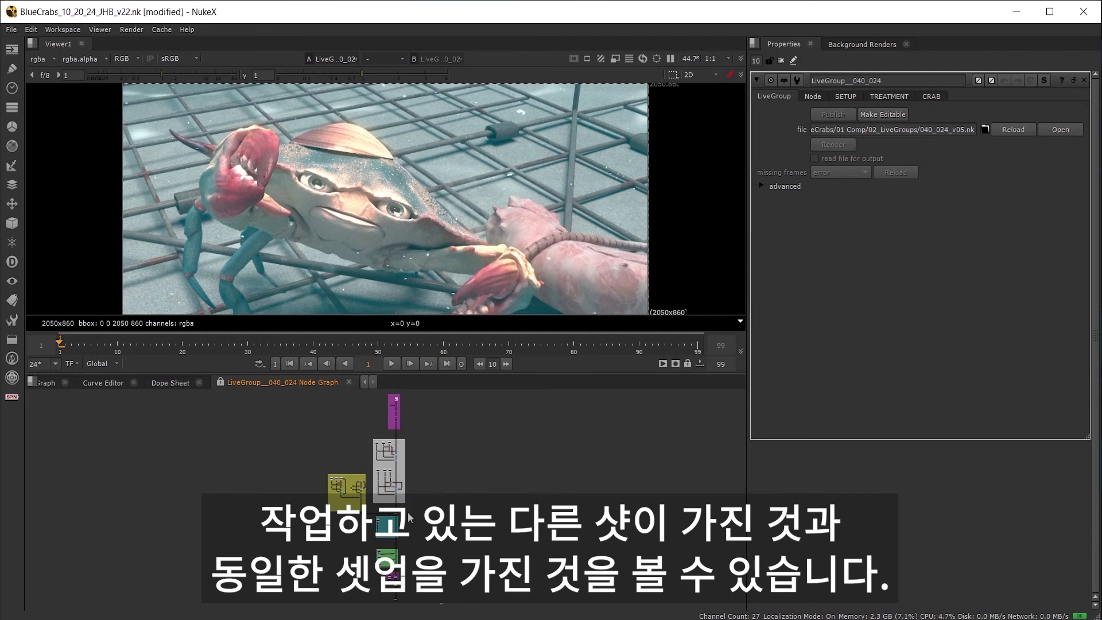
middle_click_drag(409, 522, 425, 535)
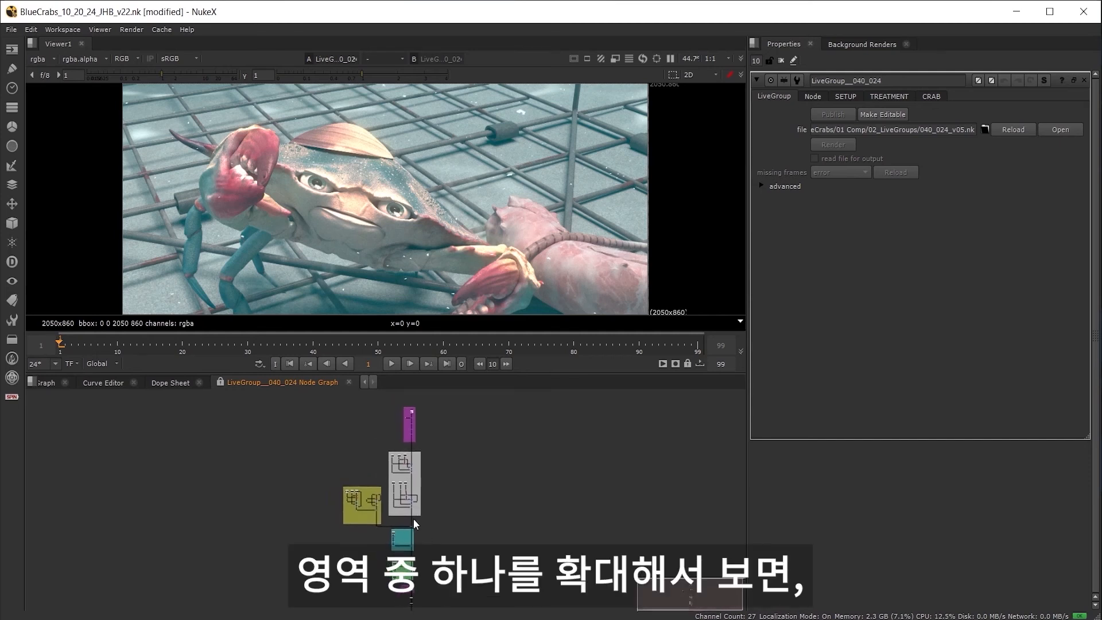
scroll(413, 518, "up", 10)
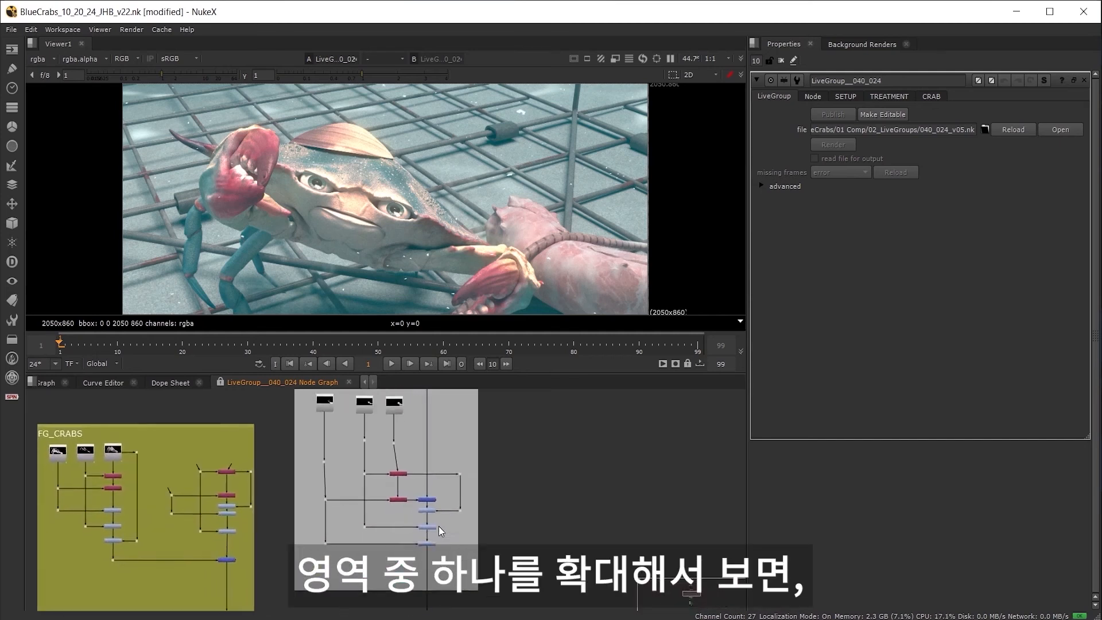
scroll(439, 526, "up", 3)
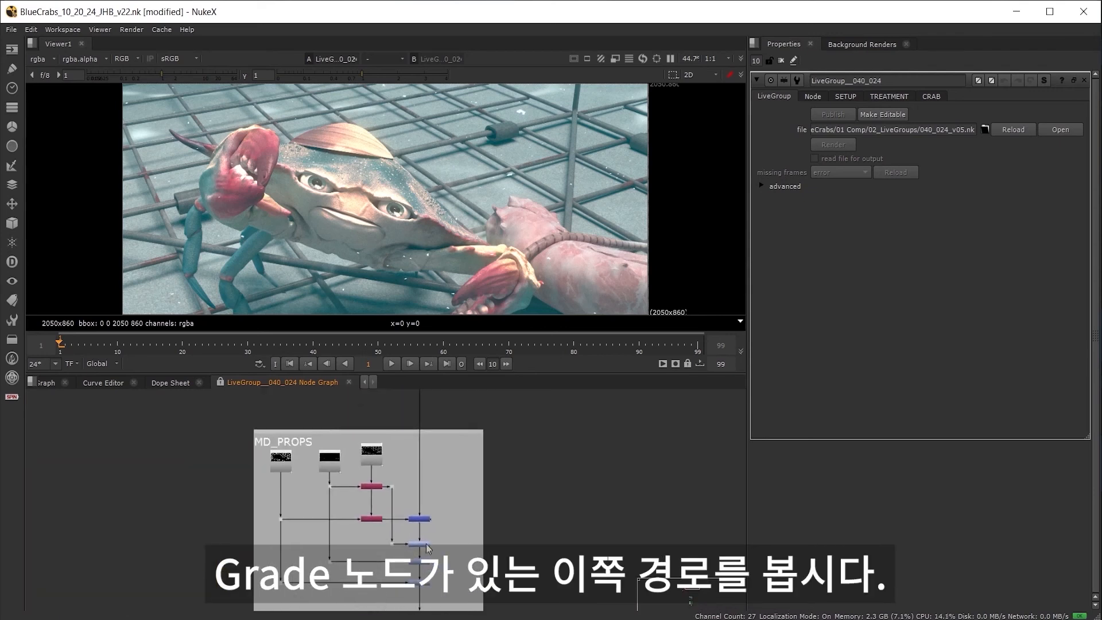
double_click(419, 584)
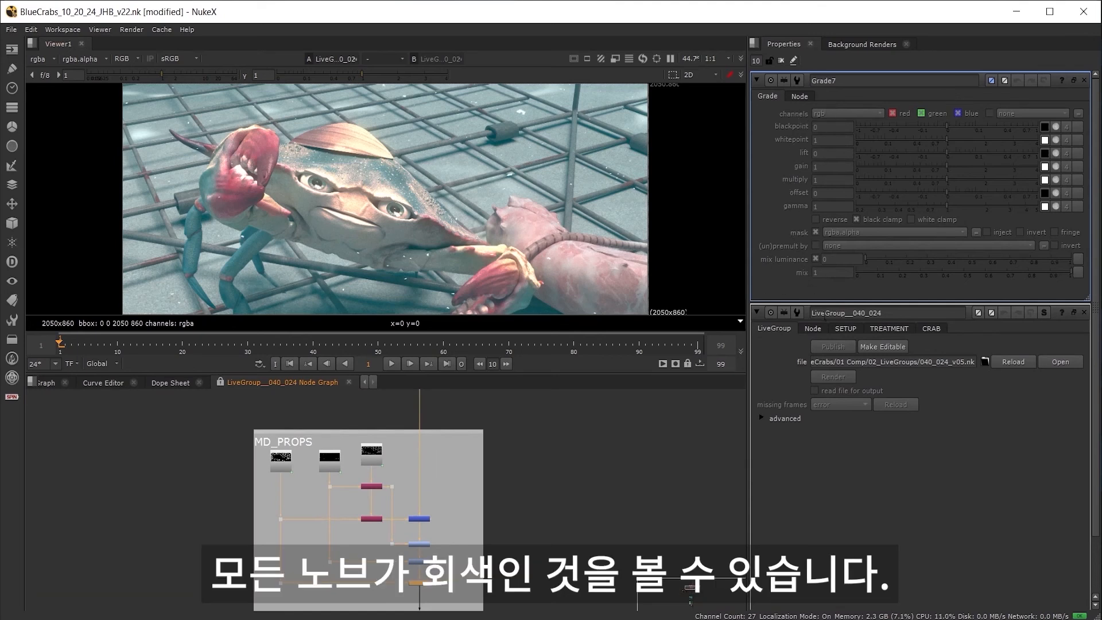
Make the 040_024 LiveGroup editable and set the Grade's whitepoint to red 0.29, green 1.46 and blue 0.43
left_click(888, 346)
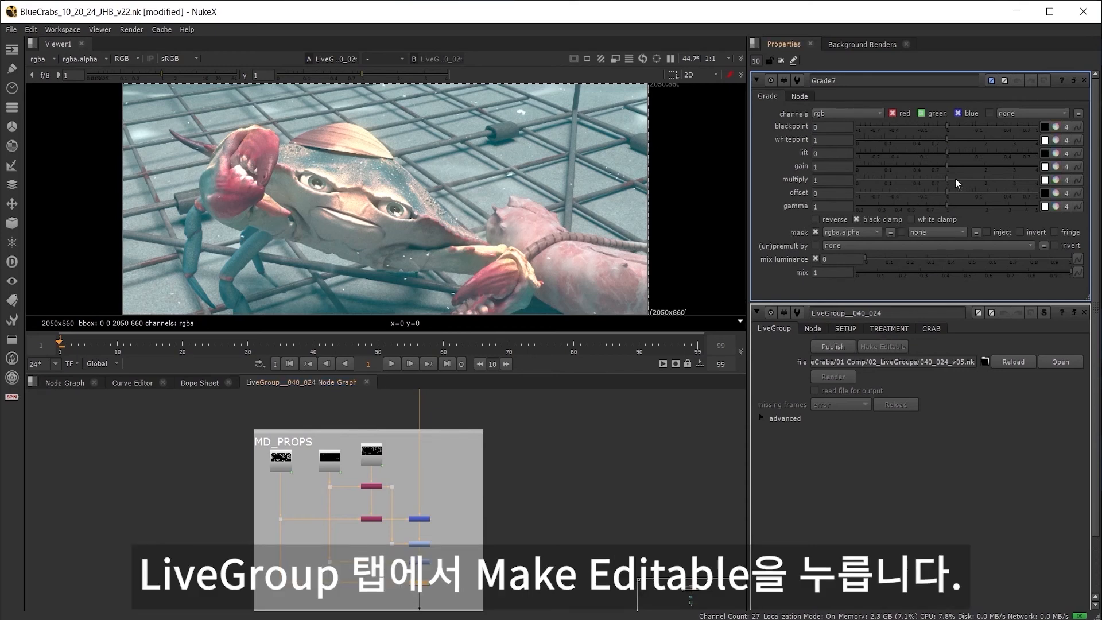
left_click(1056, 140)
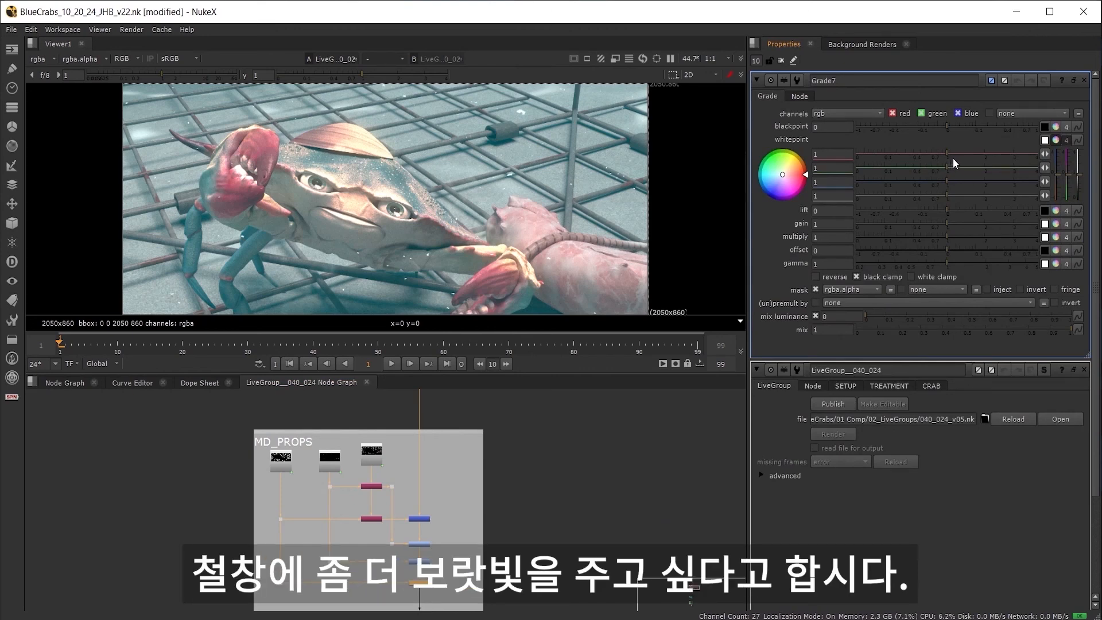
mouse_move(946, 165)
left_mouse_down()
mouse_move(922, 166)
mouse_move(967, 166)
mouse_move(907, 157)
mouse_move(939, 181)
mouse_move(916, 182)
mouse_move(893, 154)
mouse_move(905, 153)
left_mouse_up()
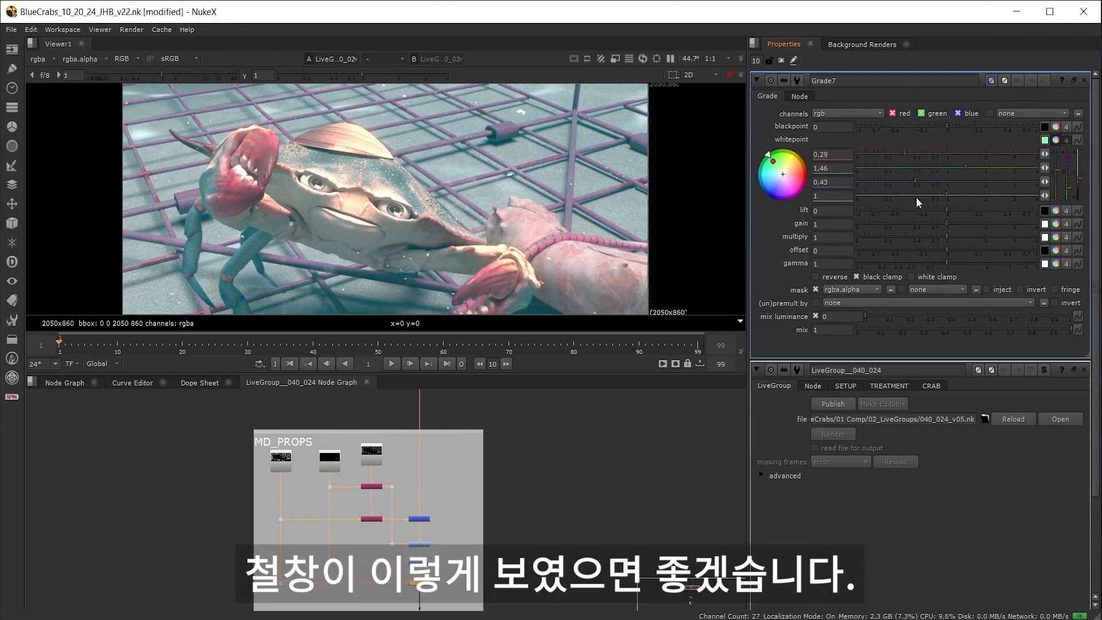
Publish the LiveGroup as a new version named 040_024_v06.nk and close the Grade node's properties
left_click(832, 404)
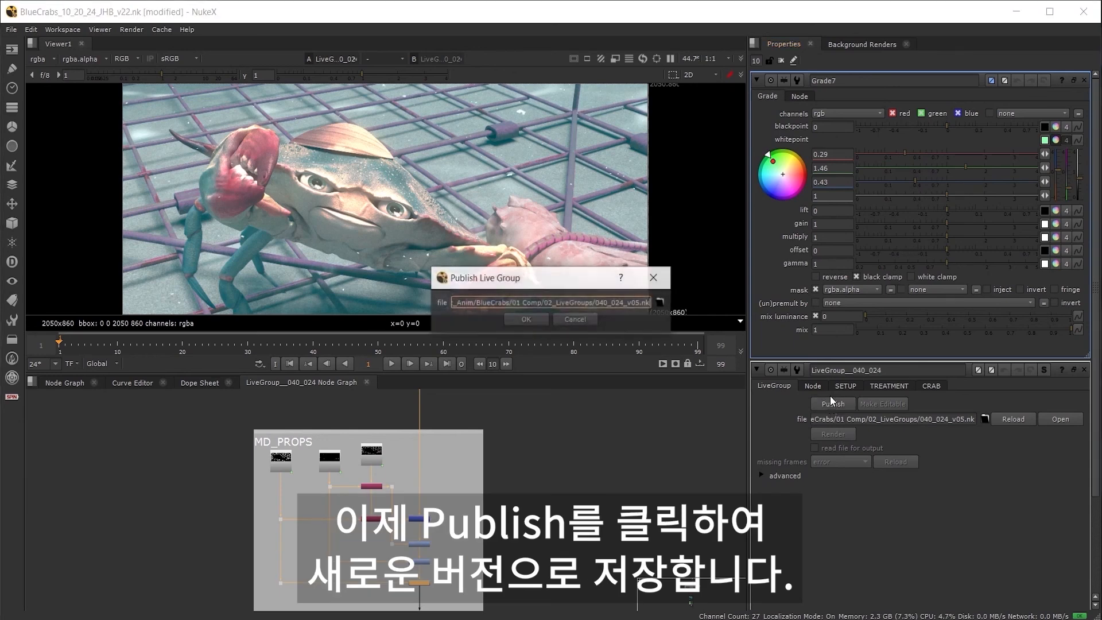
left_click_drag(636, 301, 641, 302)
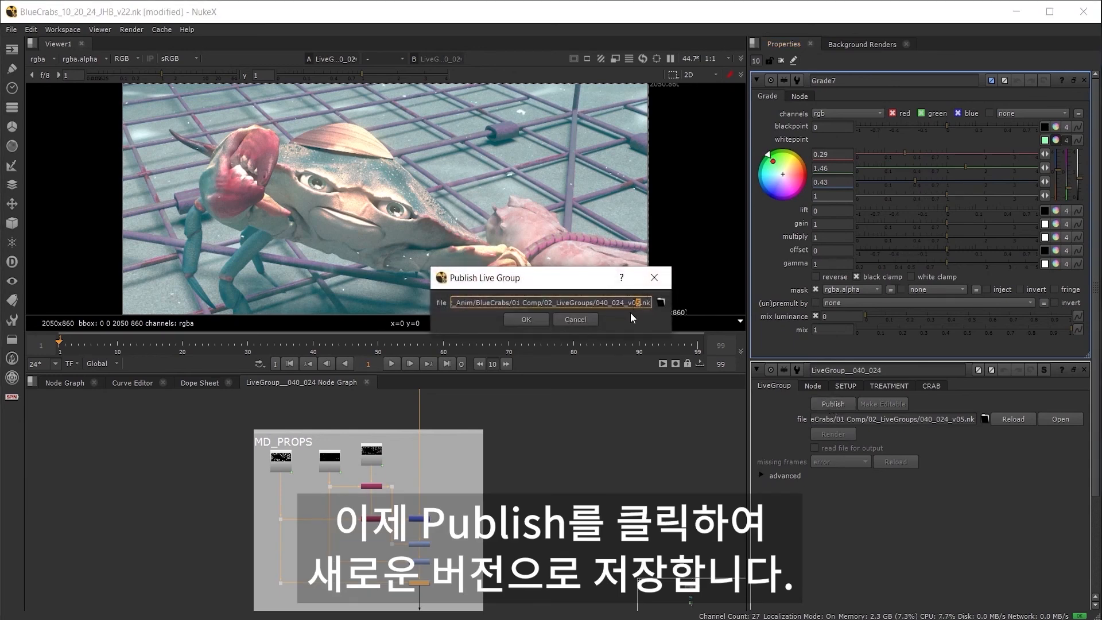
type("6")
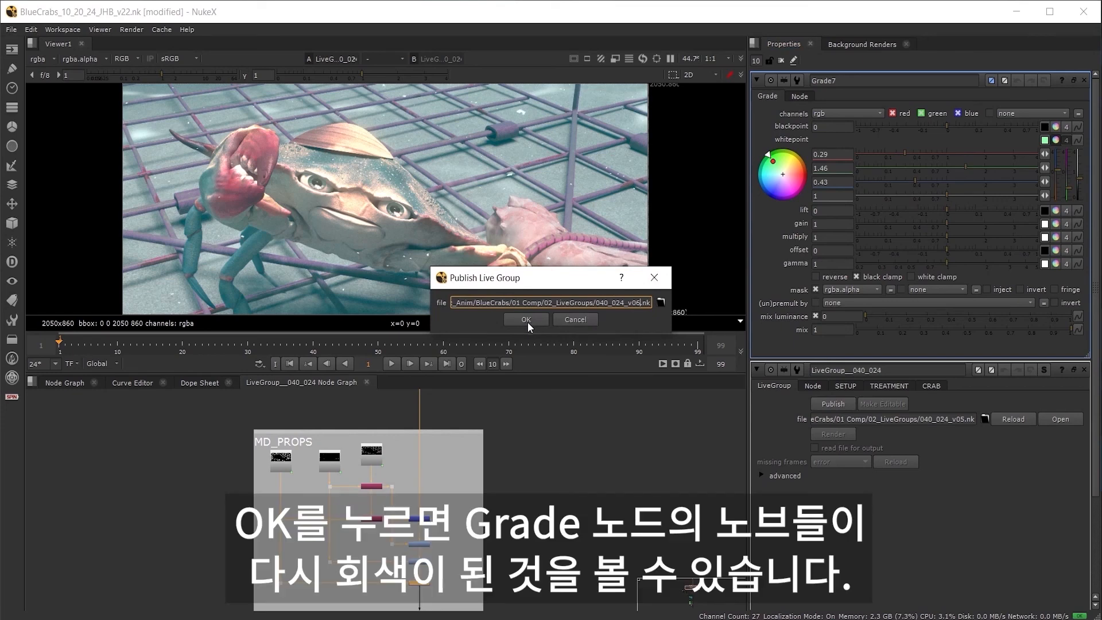
left_click(528, 322)
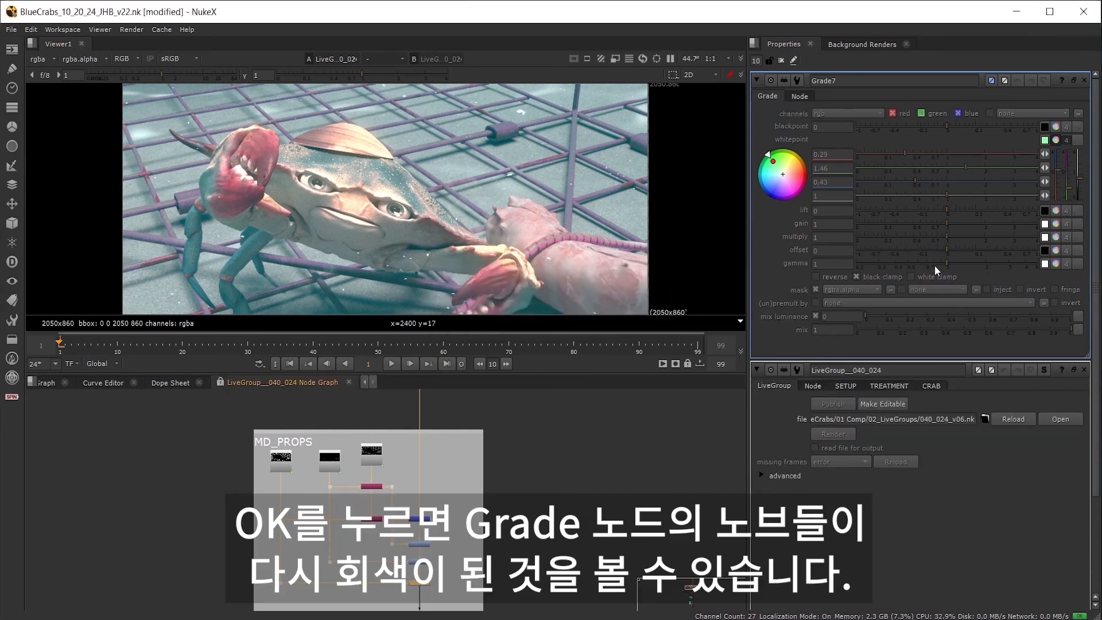
left_click(1084, 80)
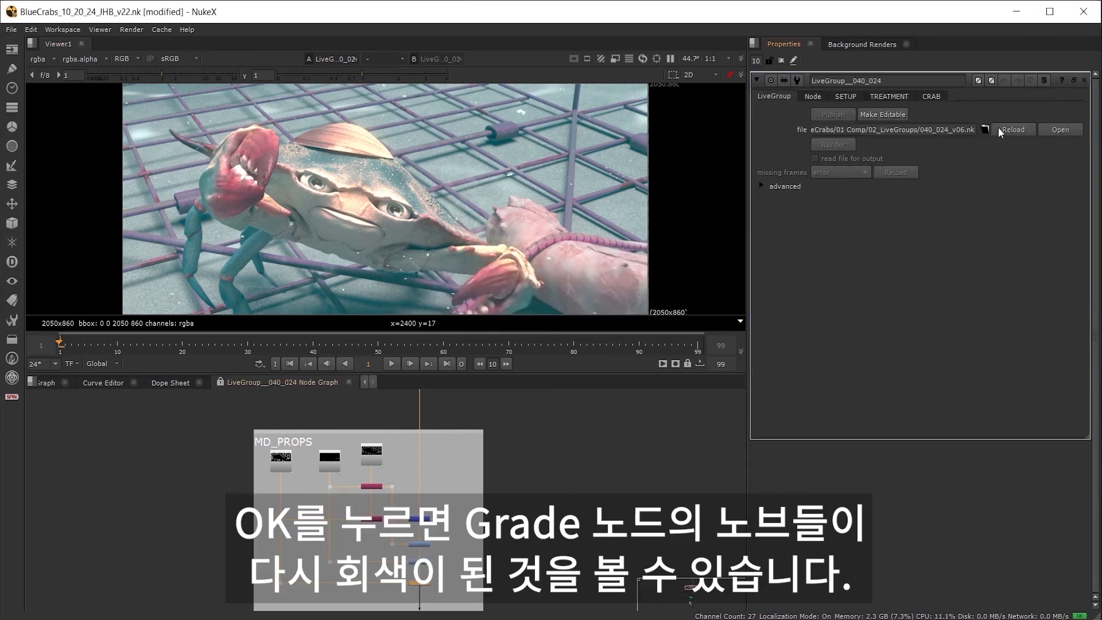
Return to the main node graph and compare version v05 of the 040_024 LiveGroup with v06
middle_click_drag(396, 481, 430, 445)
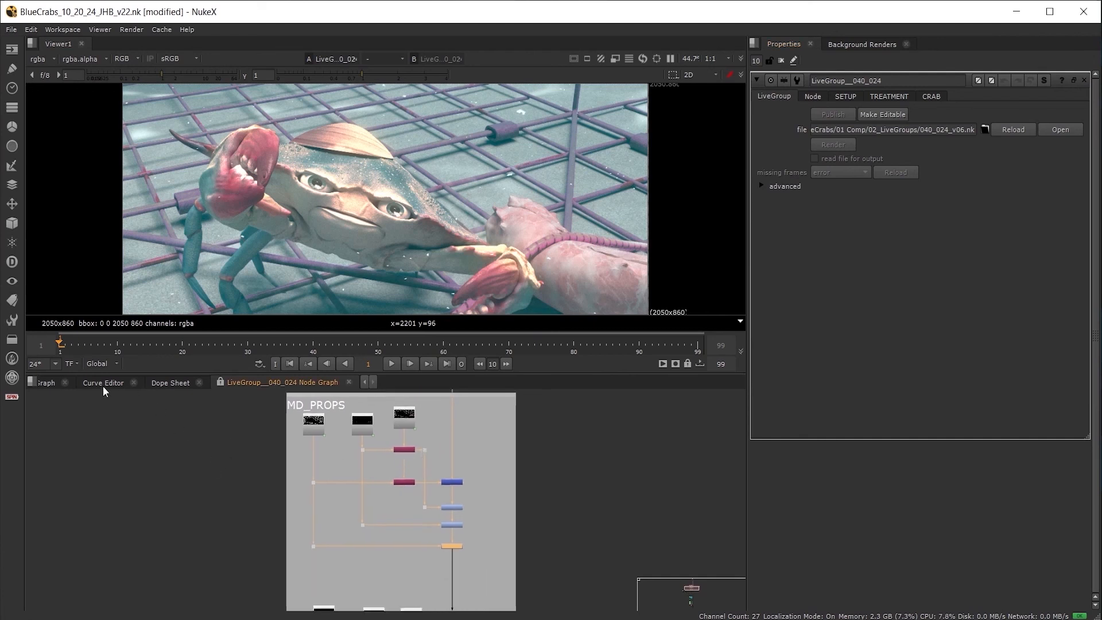
left_click(43, 384)
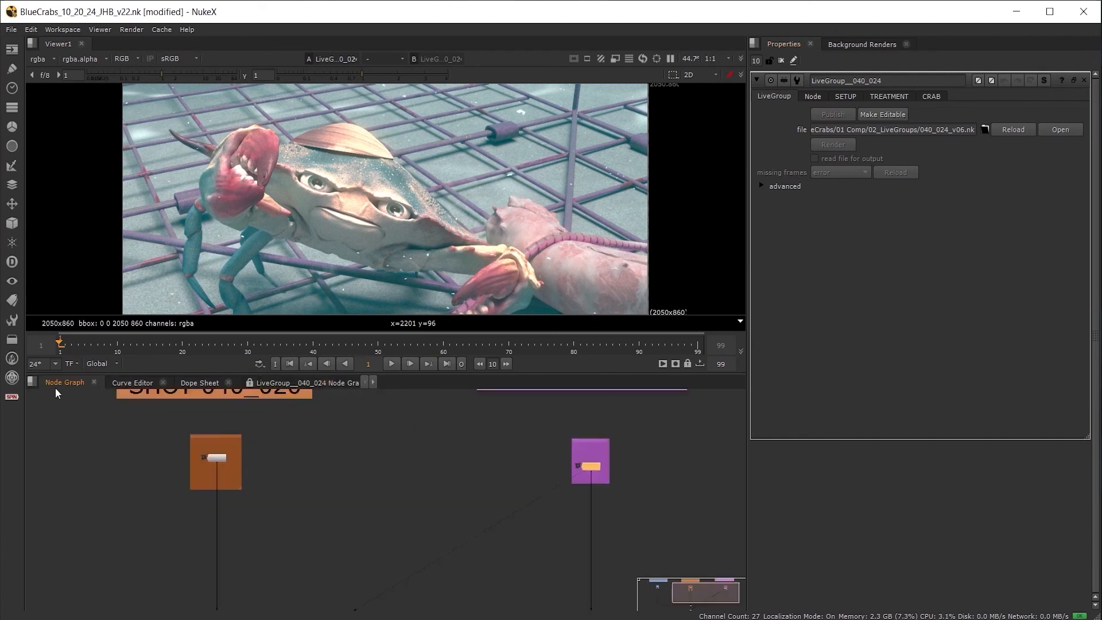
middle_click_drag(335, 465, 309, 433)
middle_click_drag(422, 460, 332, 490)
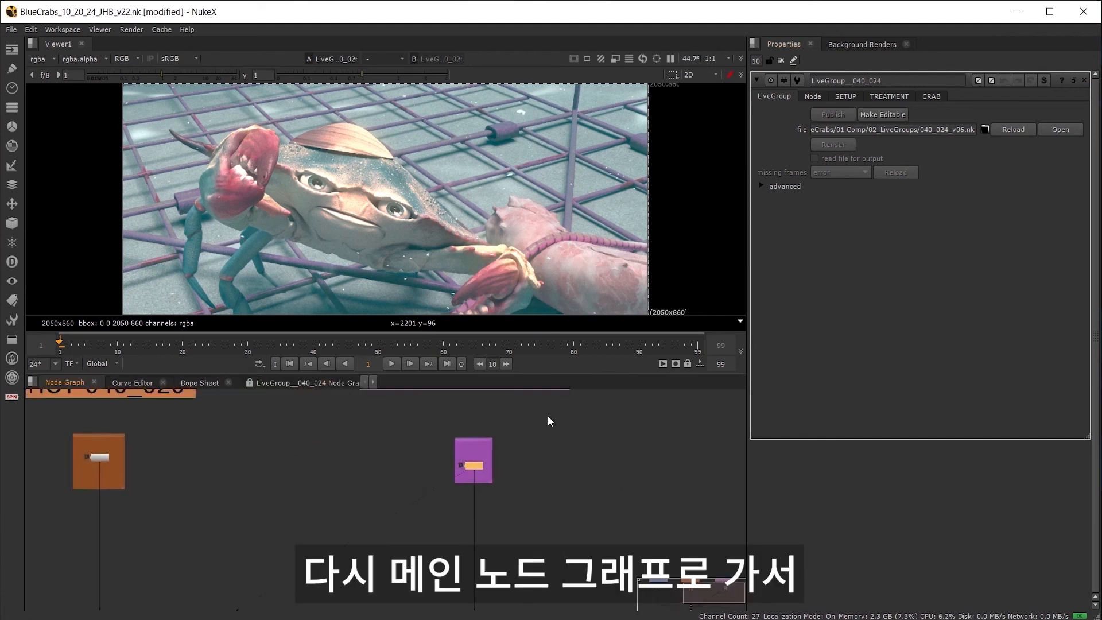
scroll(487, 483, "down", 3)
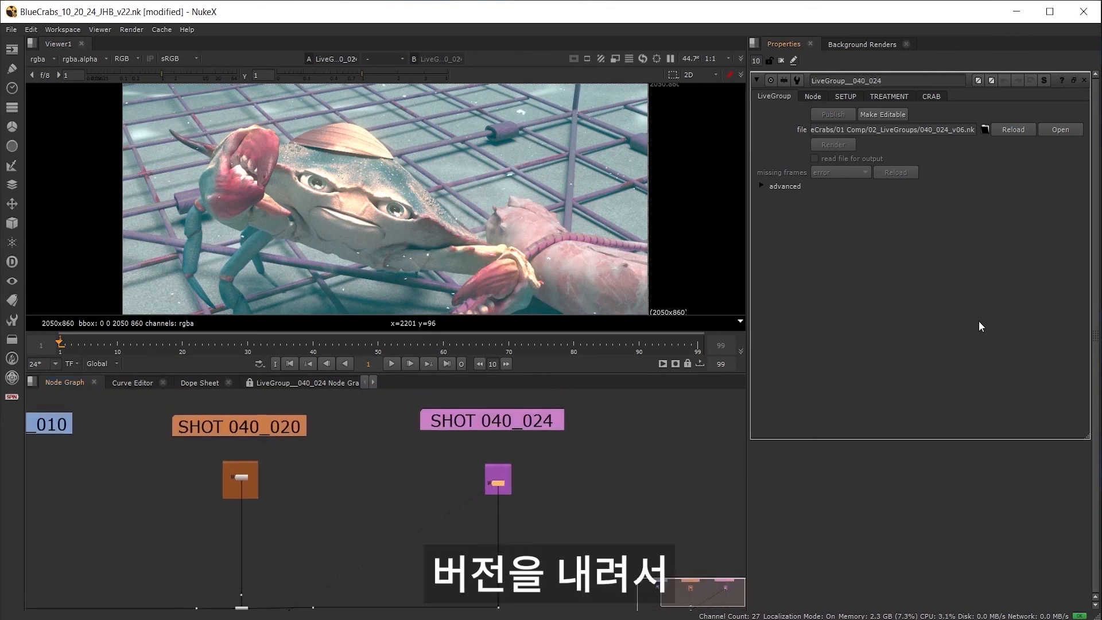
key("alt+Down")
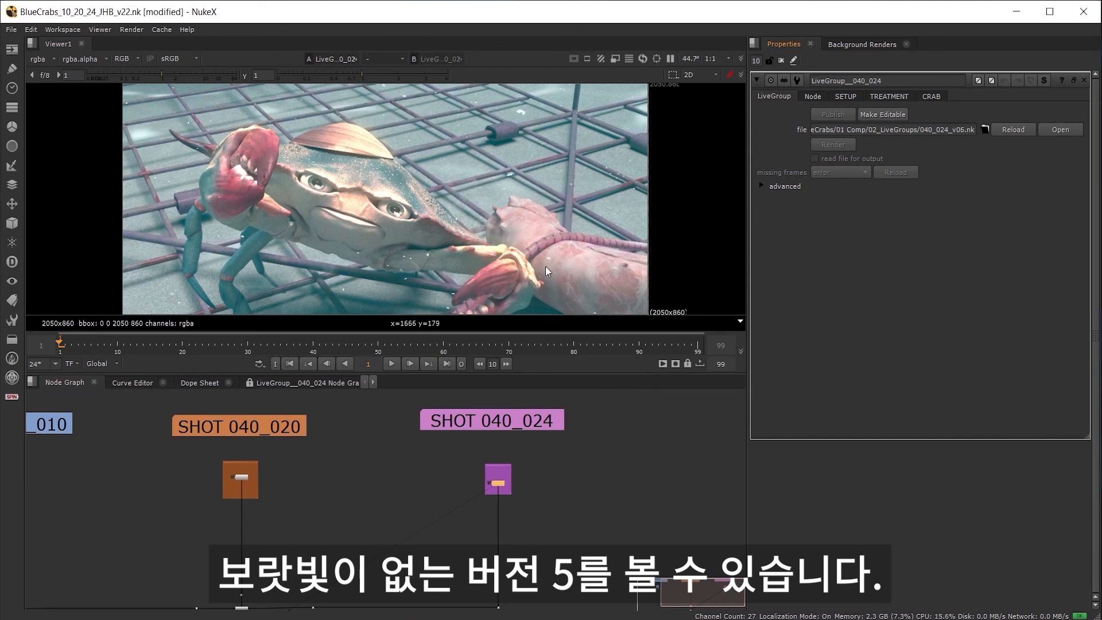
View the ContactSheet node's output to examine all three shots side by side
scroll(584, 497, "down", 3)
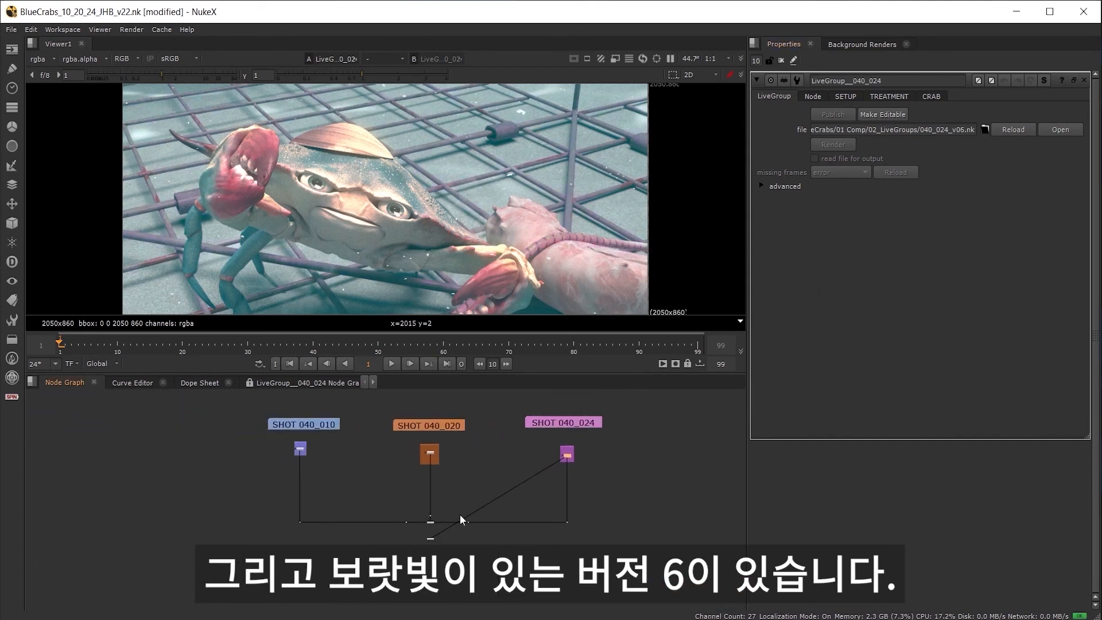
scroll(460, 517, "up", 4)
key("1")
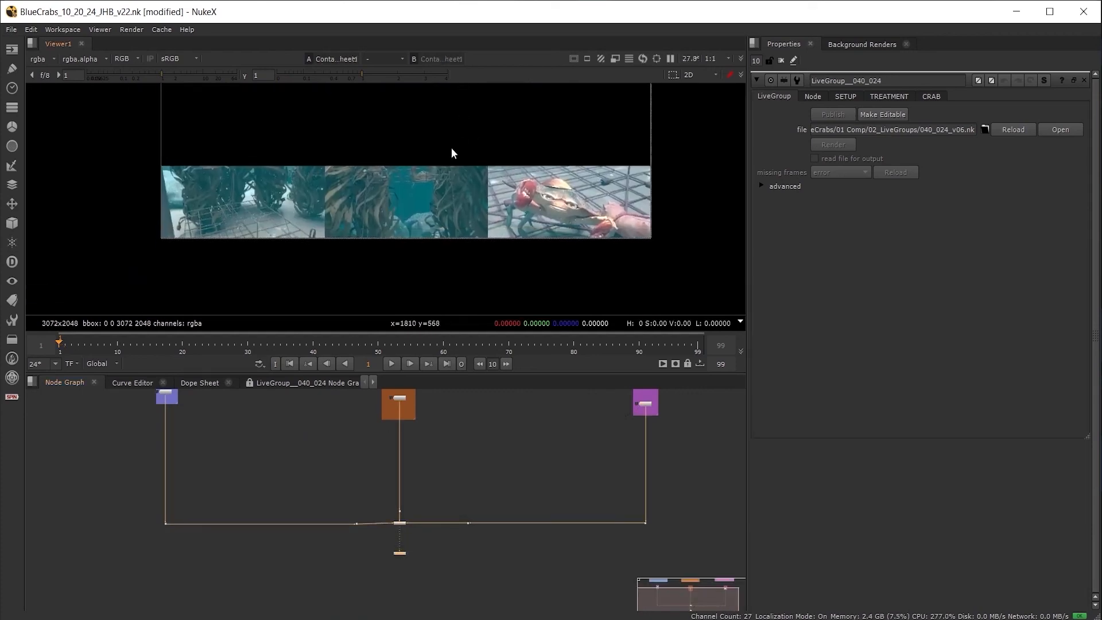
scroll(451, 147, "up", 3)
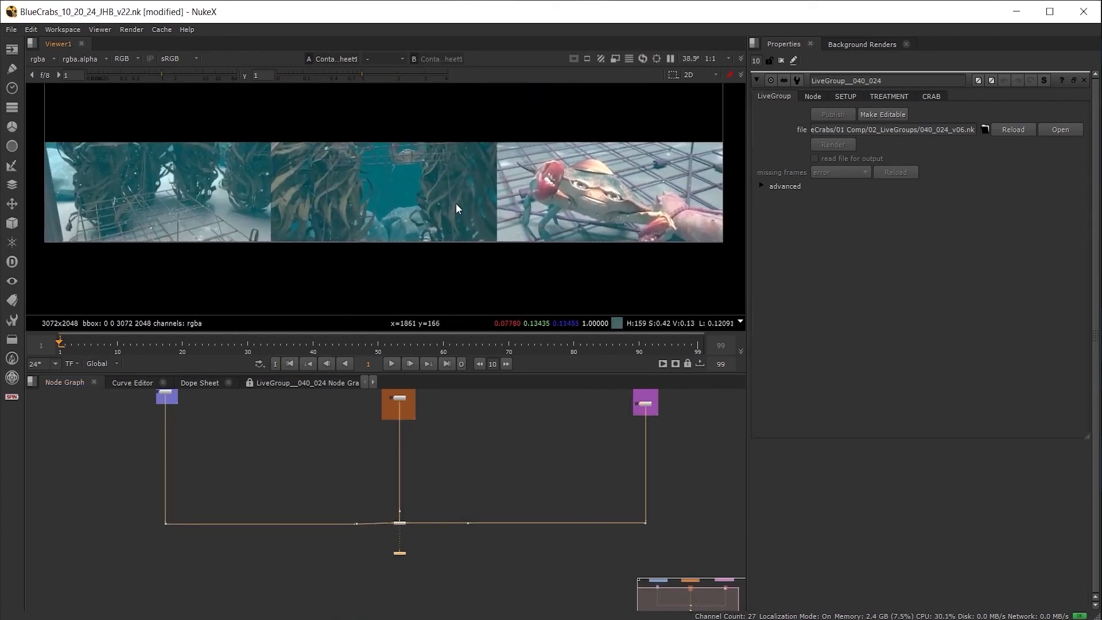